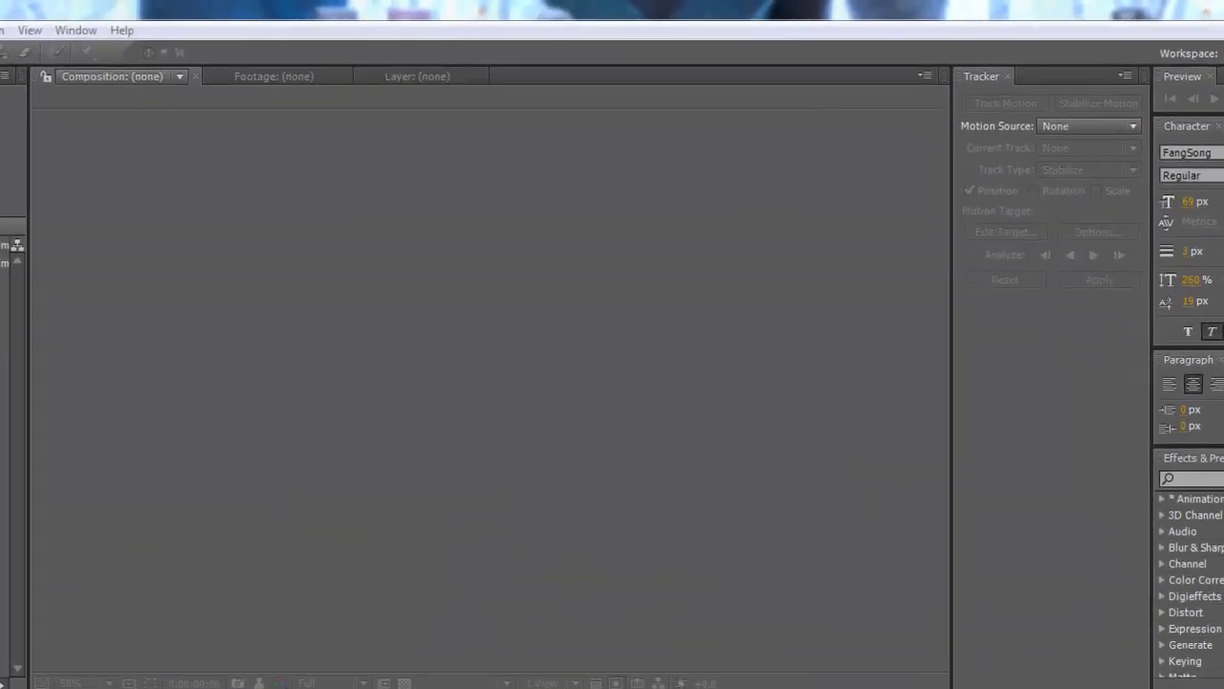
Step: Create a new composition and add the 0031GY.mov green-screen clip to it
left_click(68, 20)
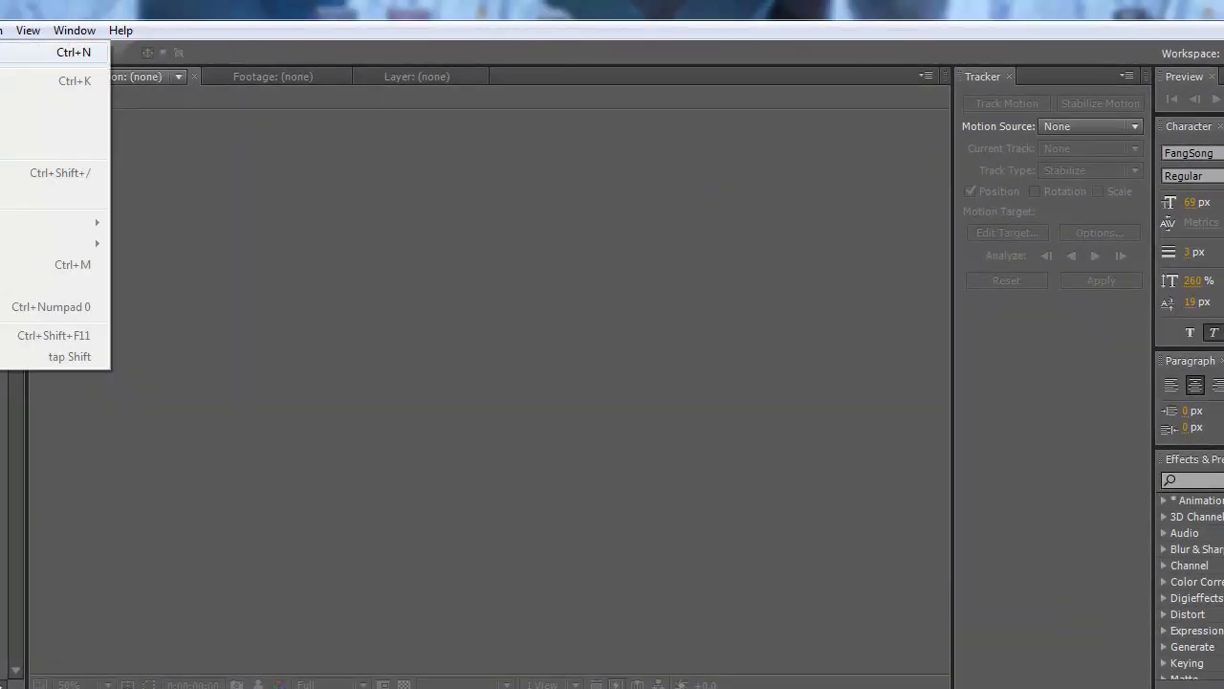
left_click(39, 52)
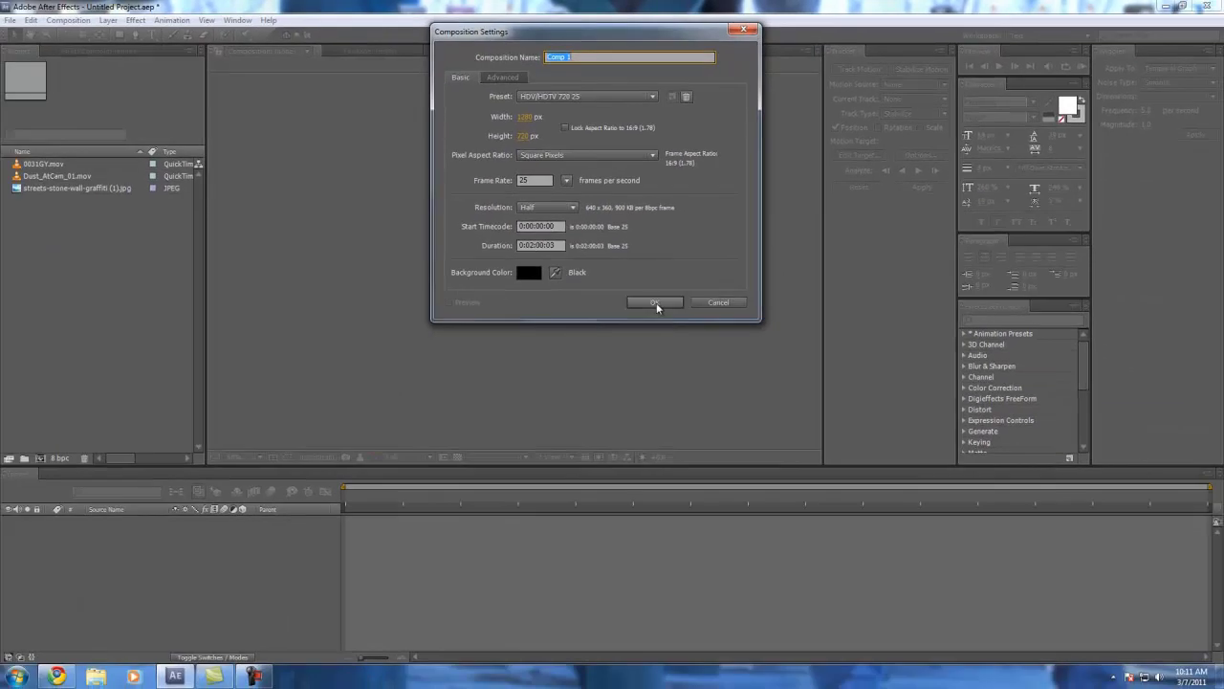
left_click(654, 302)
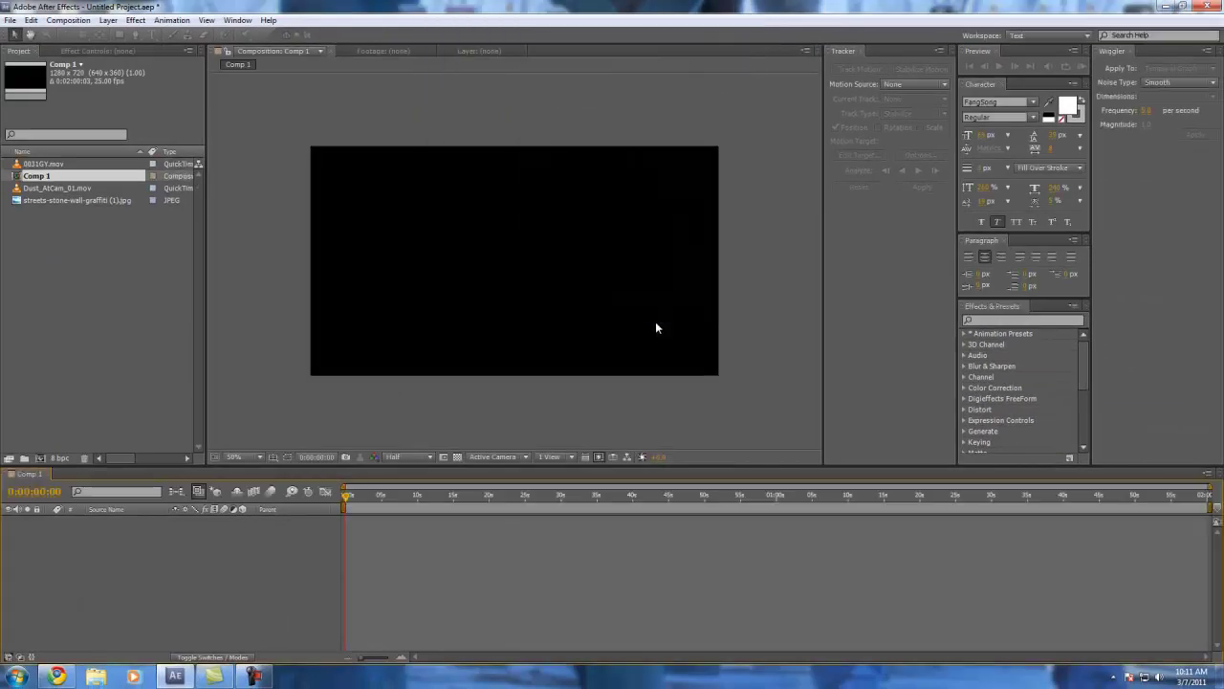
left_click(55, 164)
left_click_drag(35, 164, 522, 266)
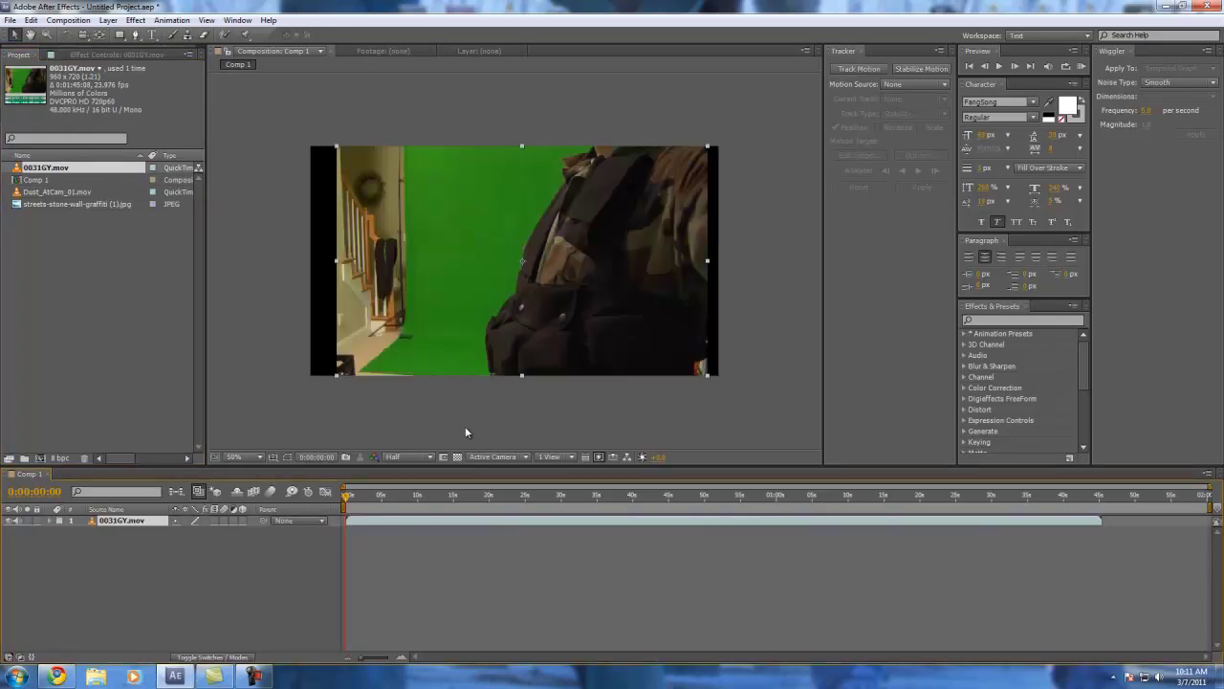
Step: Trim the clip to a roughly five-second section of the soldier walking, ending near 1:05
left_click_drag(488, 495, 627, 484)
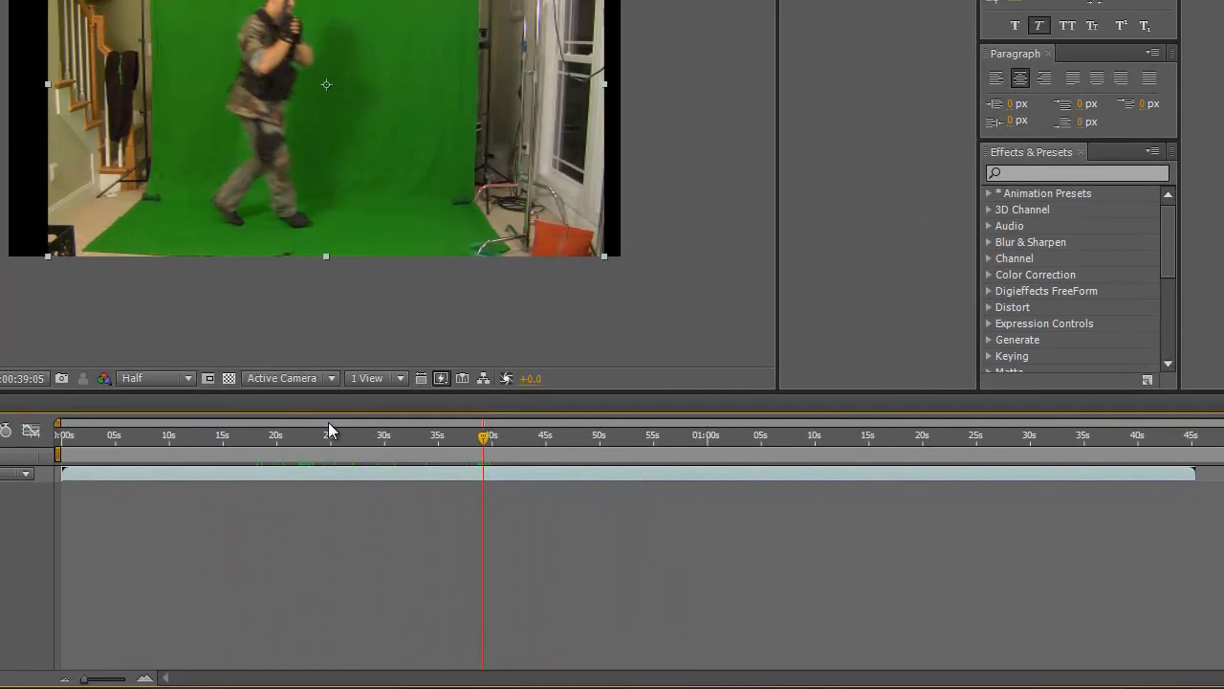
left_click_drag(65, 466, 119, 435)
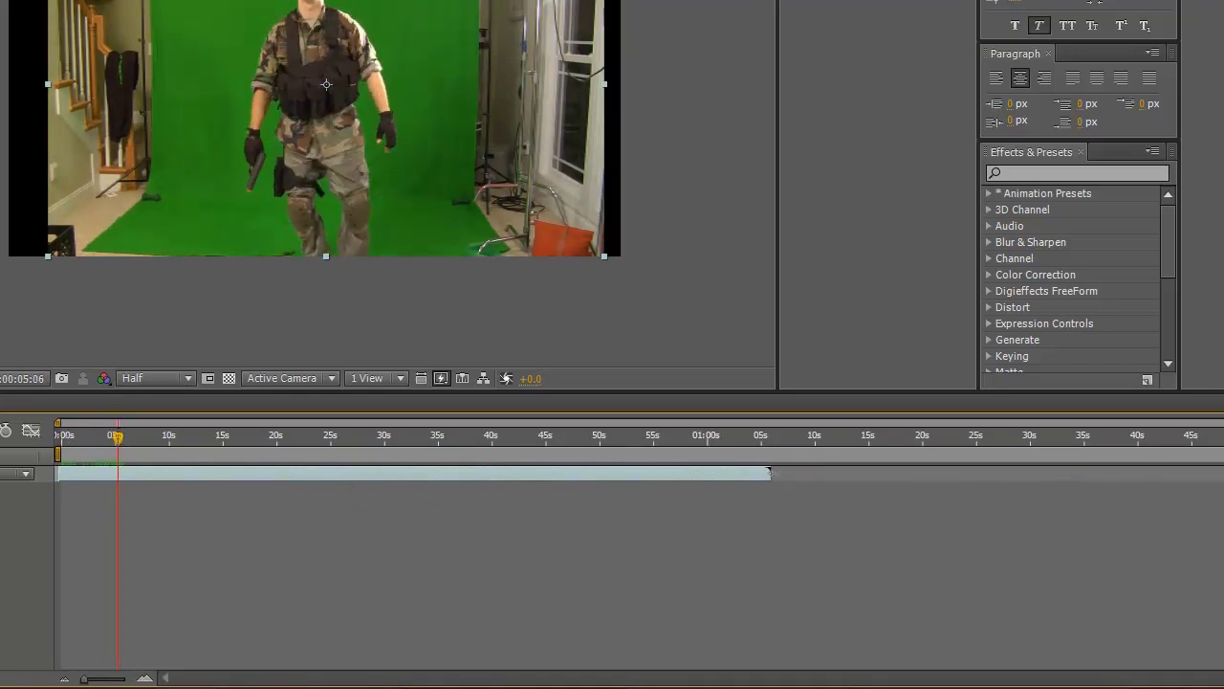
left_click_drag(771, 474, 116, 474)
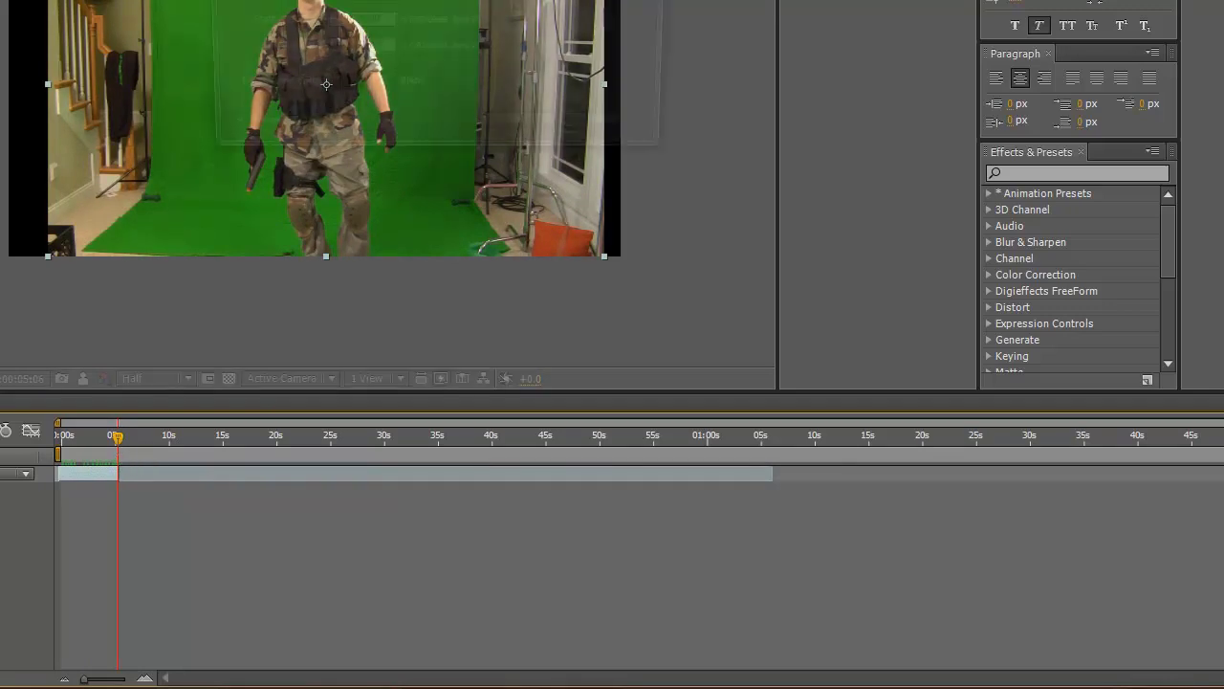
Step: Change the Composition Settings duration to 0:00:05:03 and deselect the clip layer
key("ctrl+k")
left_click(350, 61)
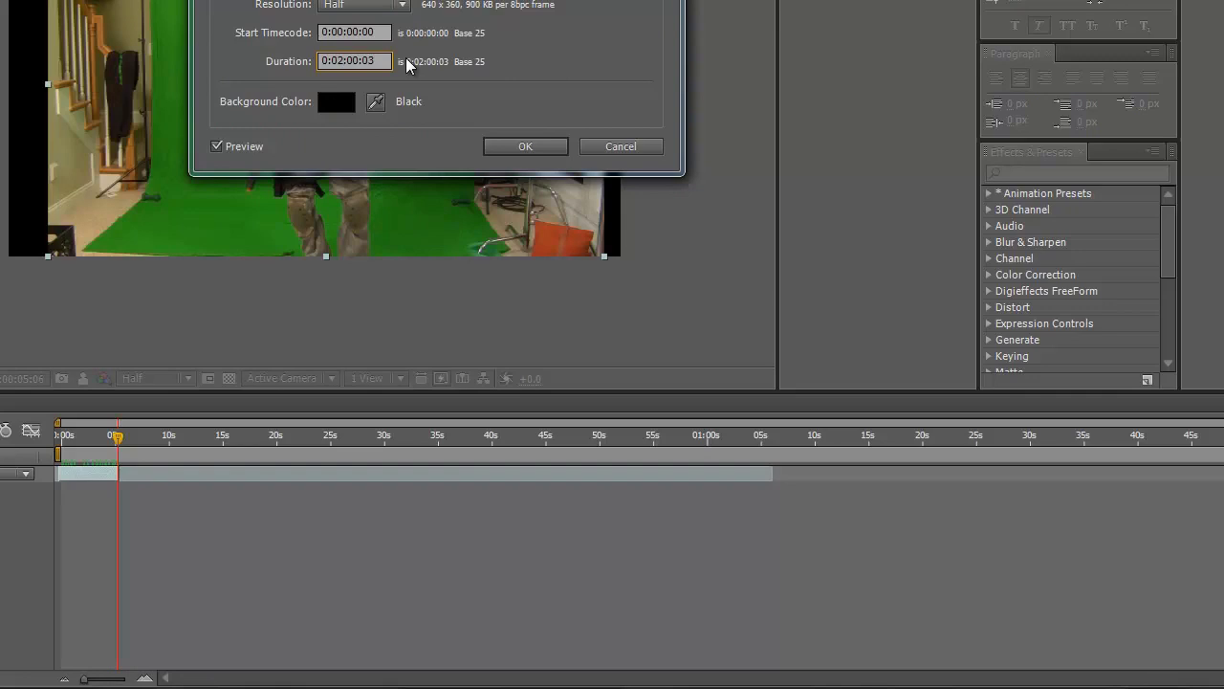
key("BackSpace")
key("BackSpace")
type("5")
key("Return")
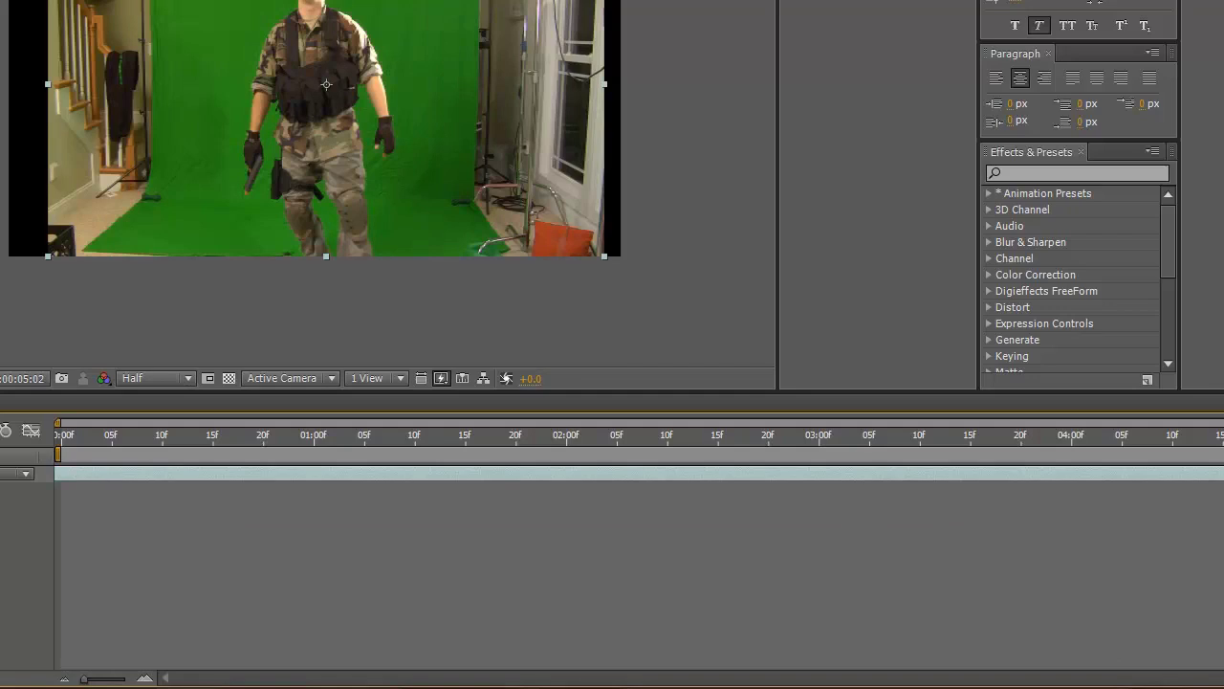
left_click(280, 82)
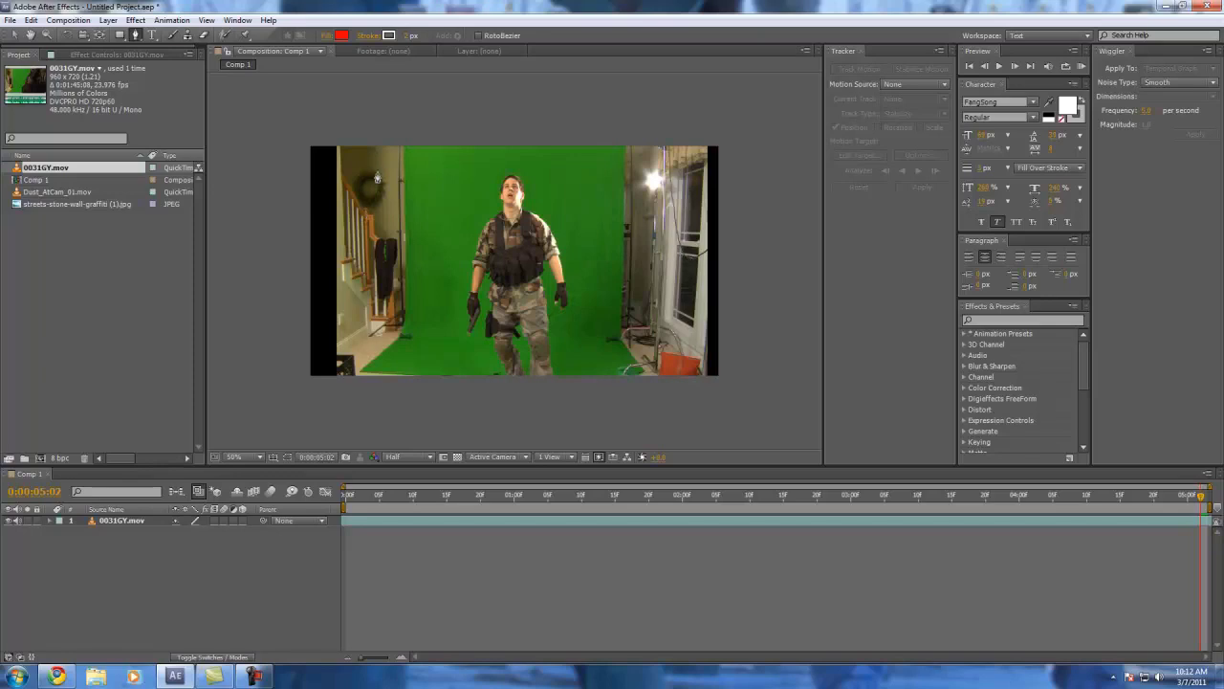
Step: Undo the accidental Shape Layer 1 and select the 0031GY.mov layer for masking with the Pen tool
left_click(411, 139)
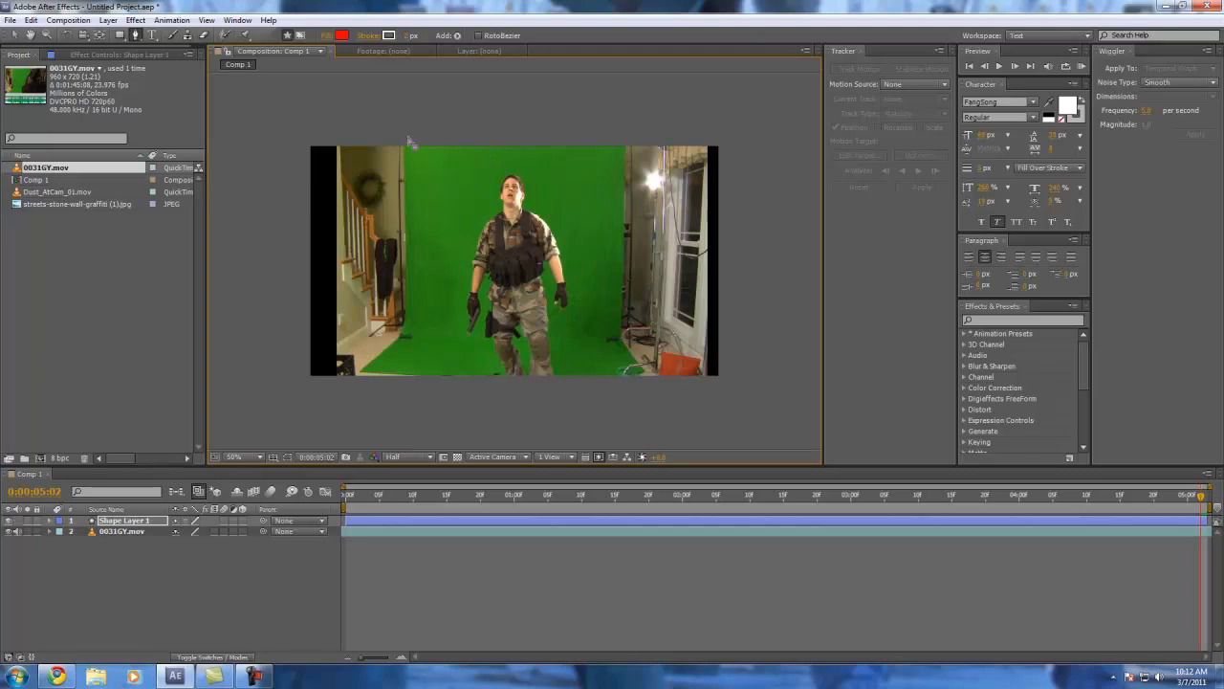
key("ctrl+z")
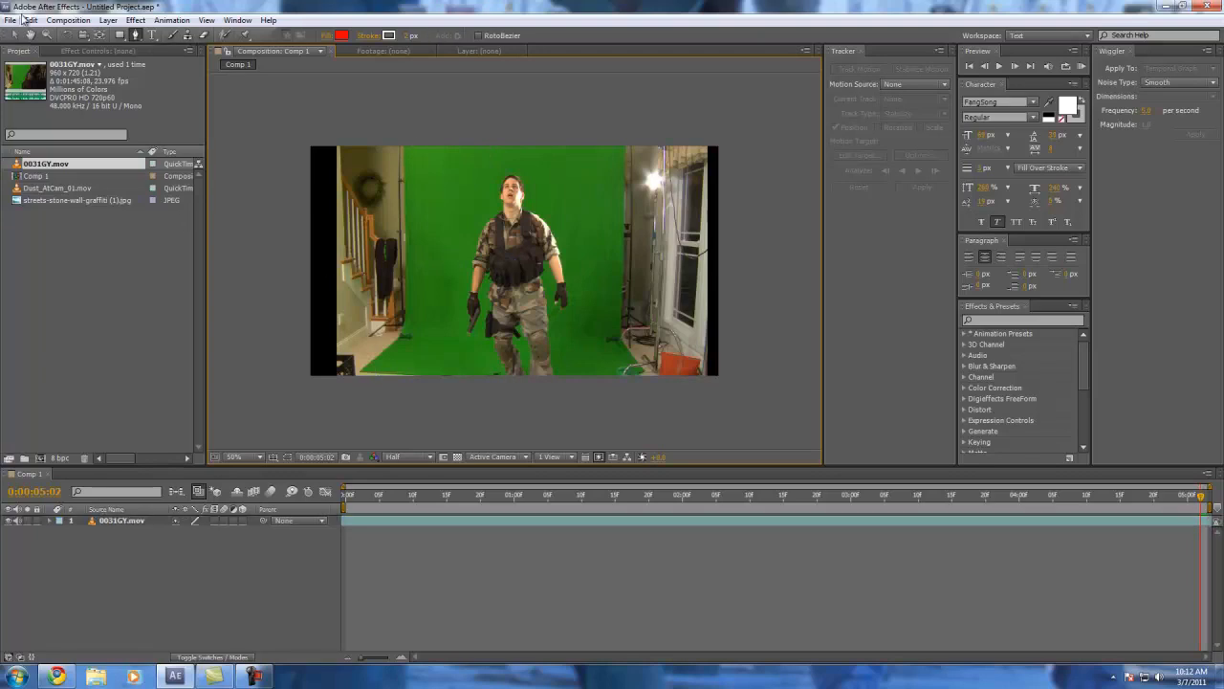
left_click(14, 35)
left_click(494, 314)
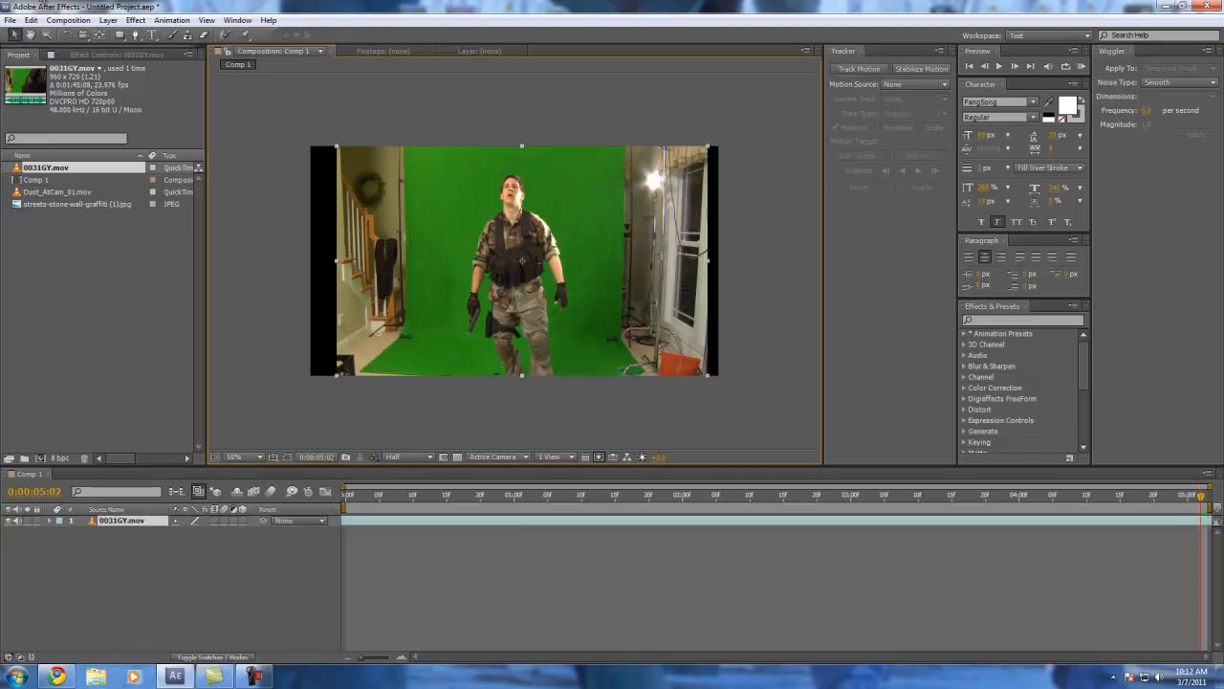
left_click(135, 34)
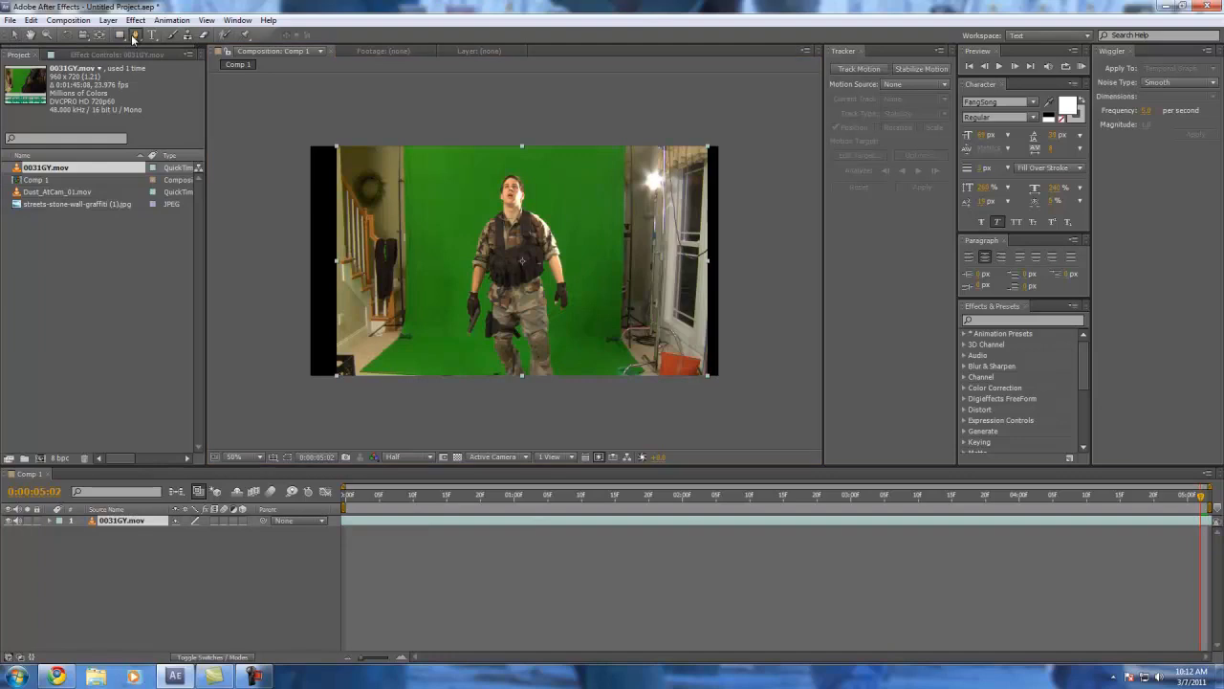
Step: Draw a closed six-point mask around the green backdrop behind the soldier
left_click(415, 137)
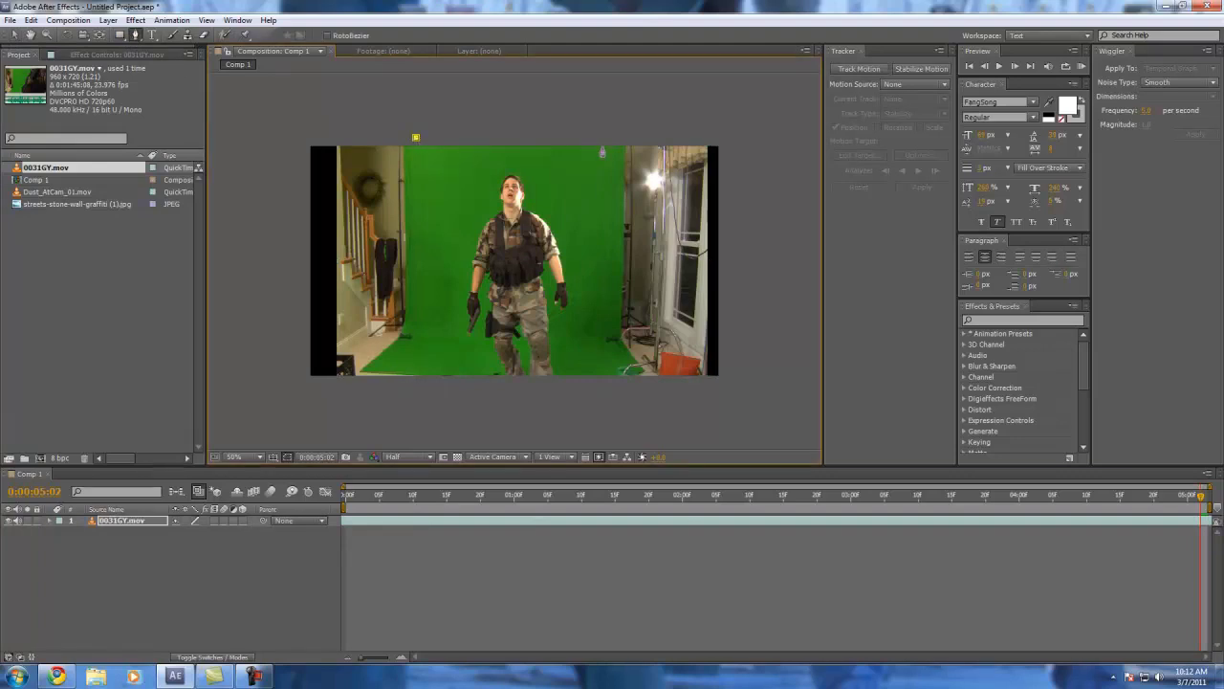
left_click(618, 138)
left_click(603, 336)
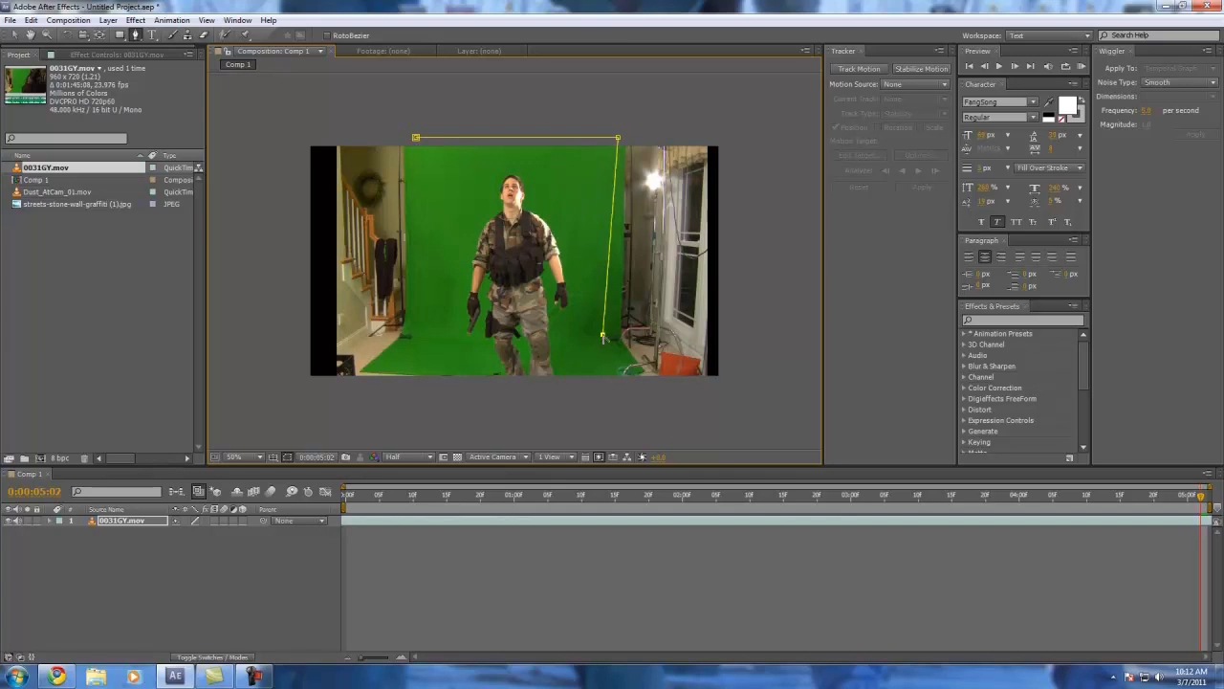
left_click(618, 382)
left_click(400, 367)
left_click(417, 331)
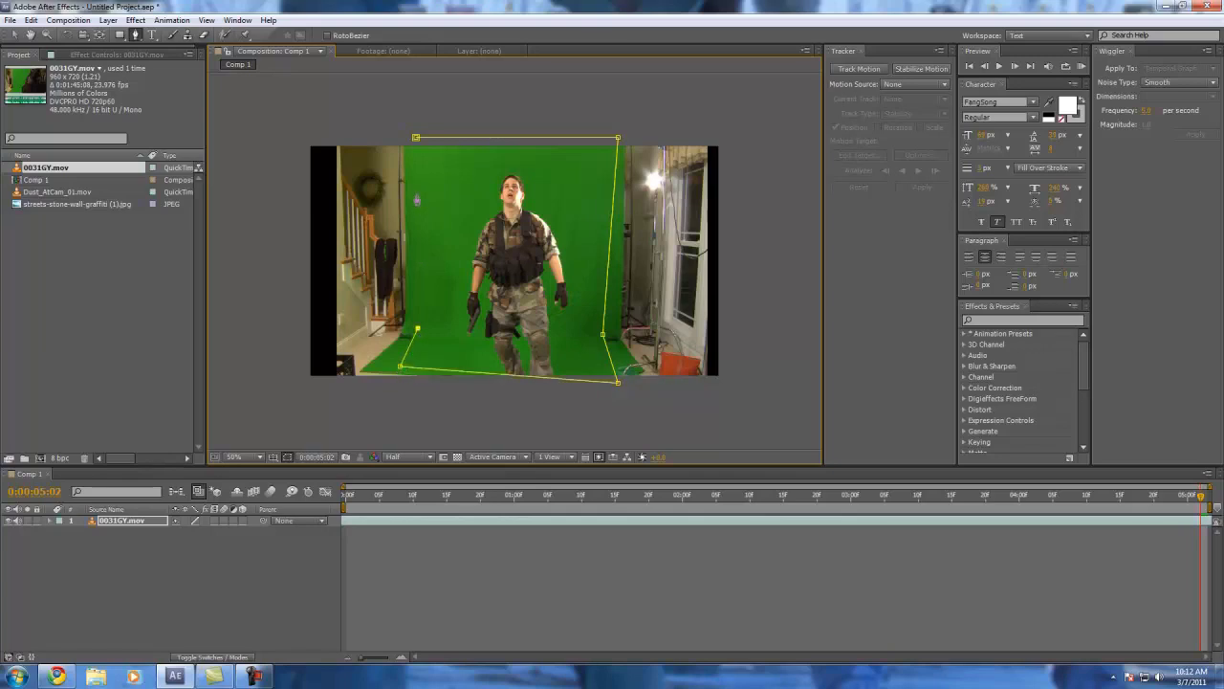
left_click(416, 138)
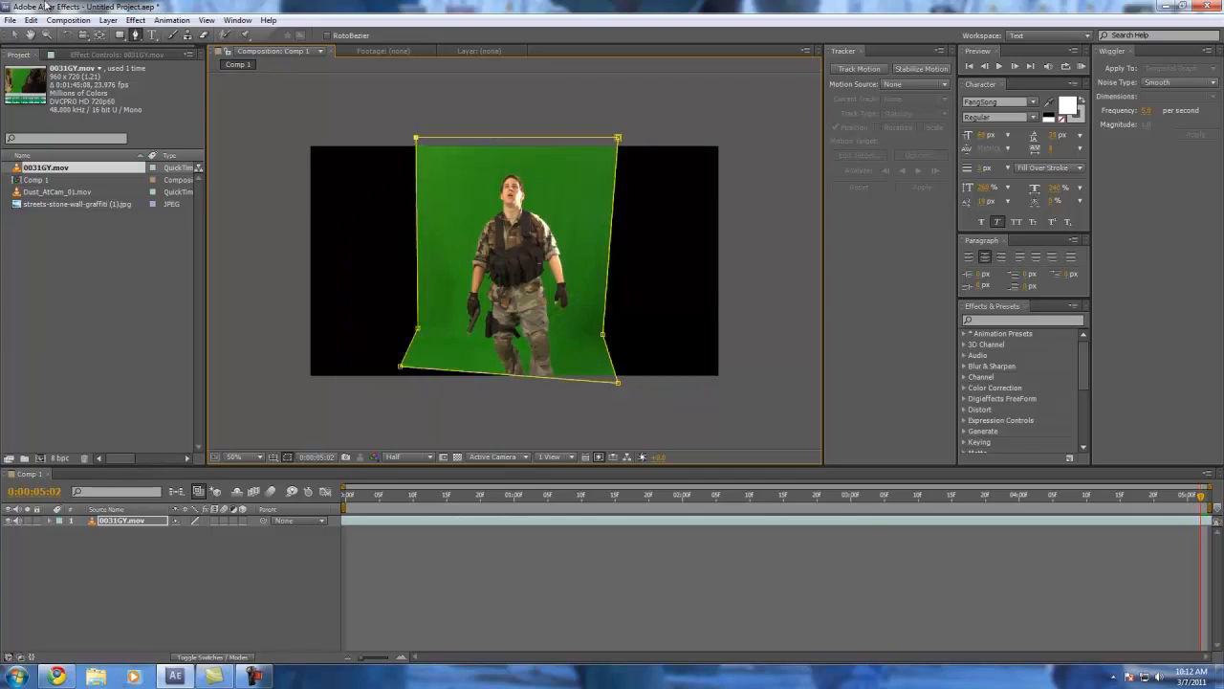
Step: Nudge the masked clip slightly into place and review it at an early frame
key("v")
left_click(405, 118)
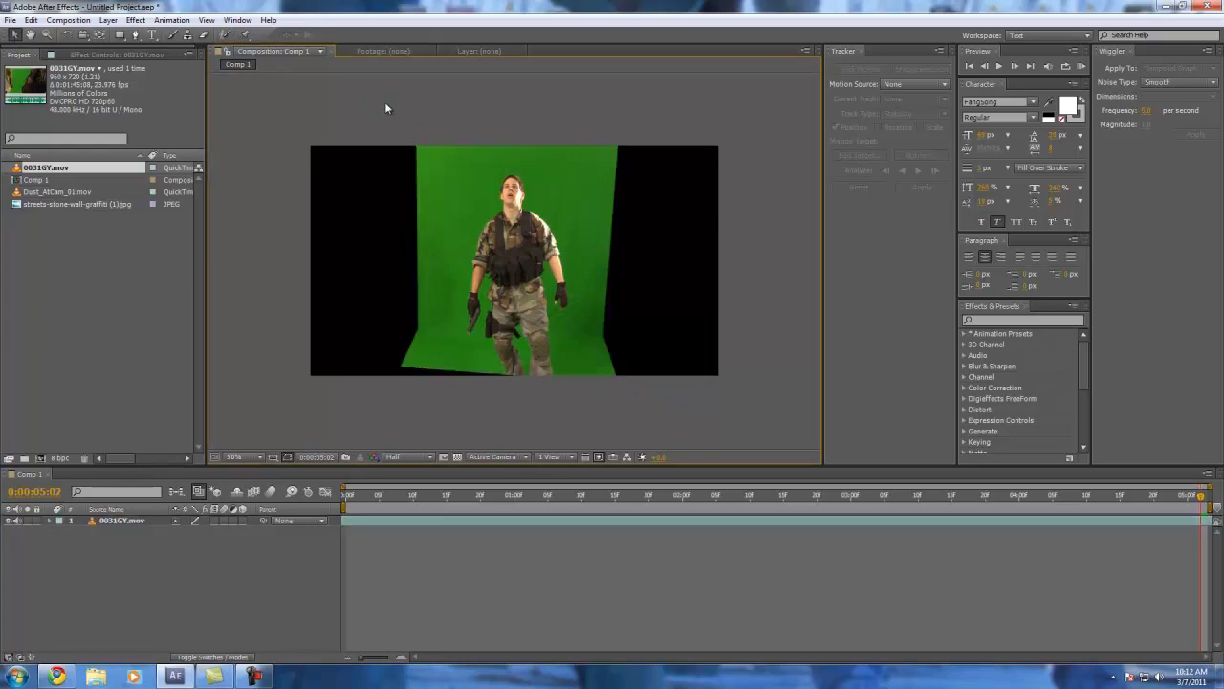
mouse_move(517, 247)
left_mouse_down()
mouse_move(501, 244)
mouse_move(514, 250)
left_mouse_up()
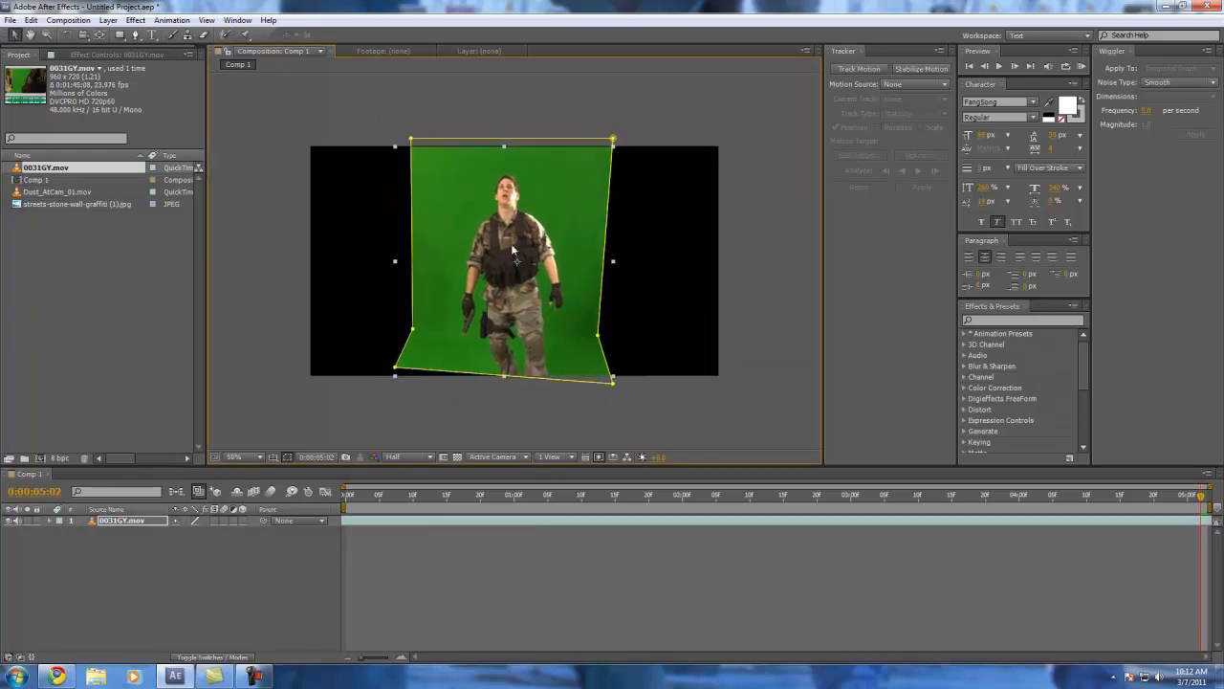
left_click(562, 390)
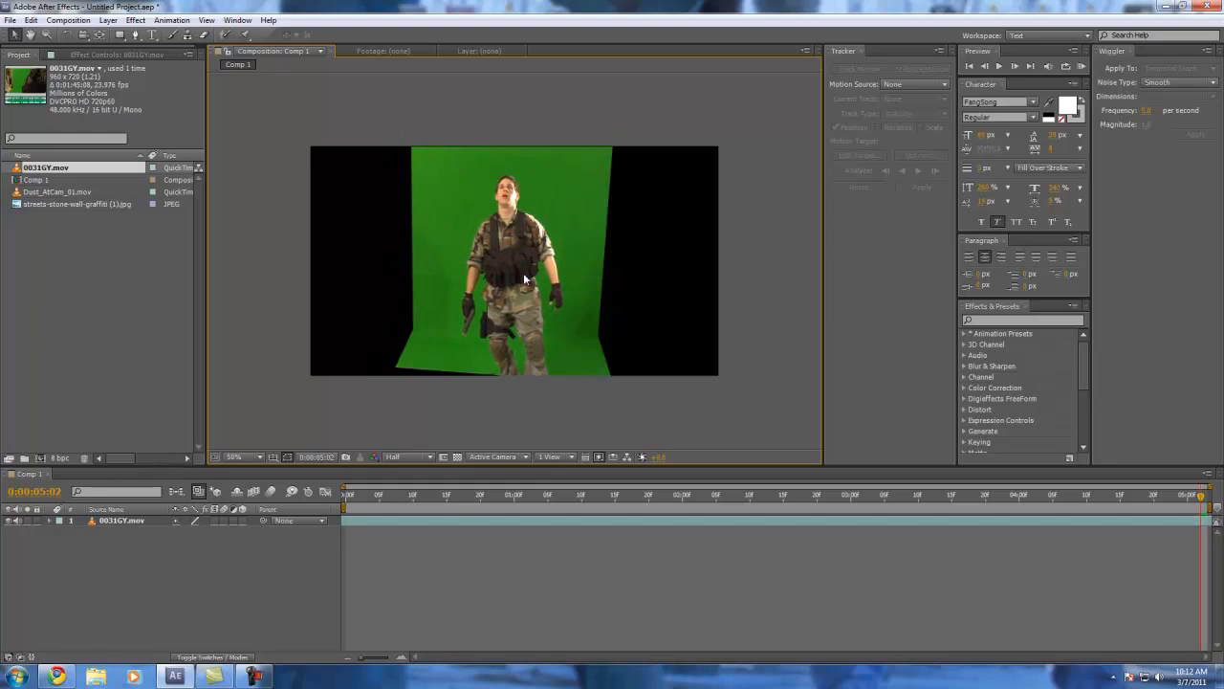
left_click_drag(407, 498, 514, 497)
Step: Apply a Color Key effect to the 0031GY.mov layer at the 1-second mark
right_click(505, 203)
left_click(475, 239)
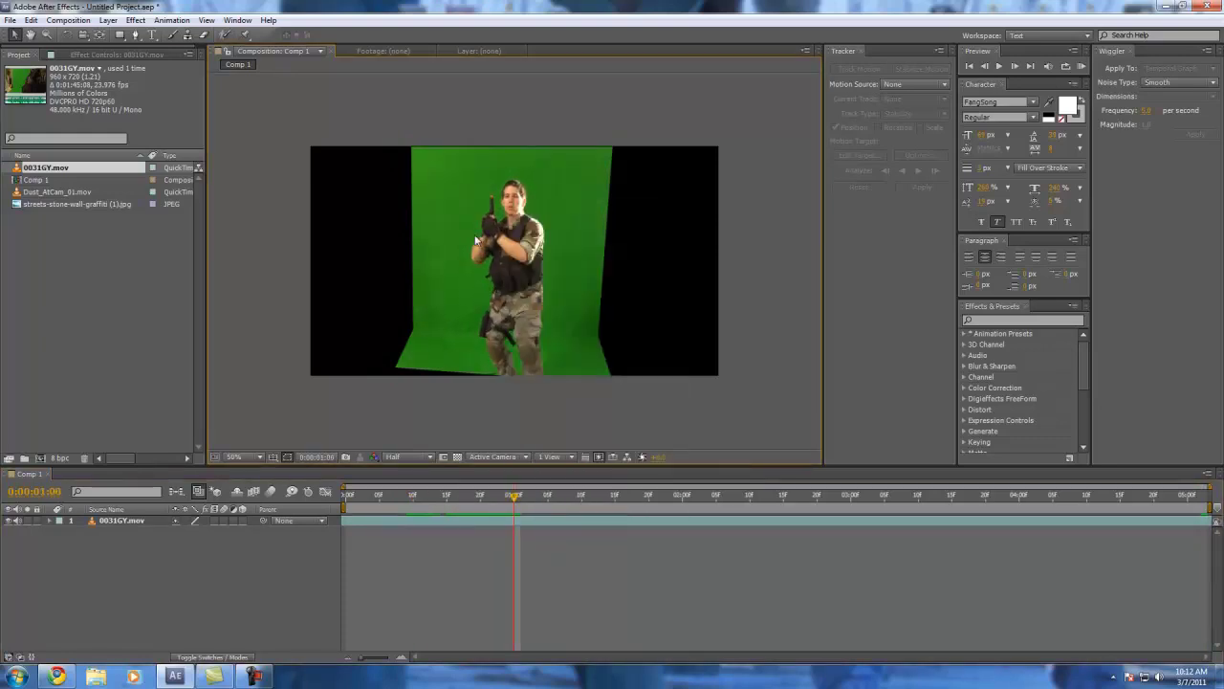
right_click(484, 229)
mouse_move(551, 395)
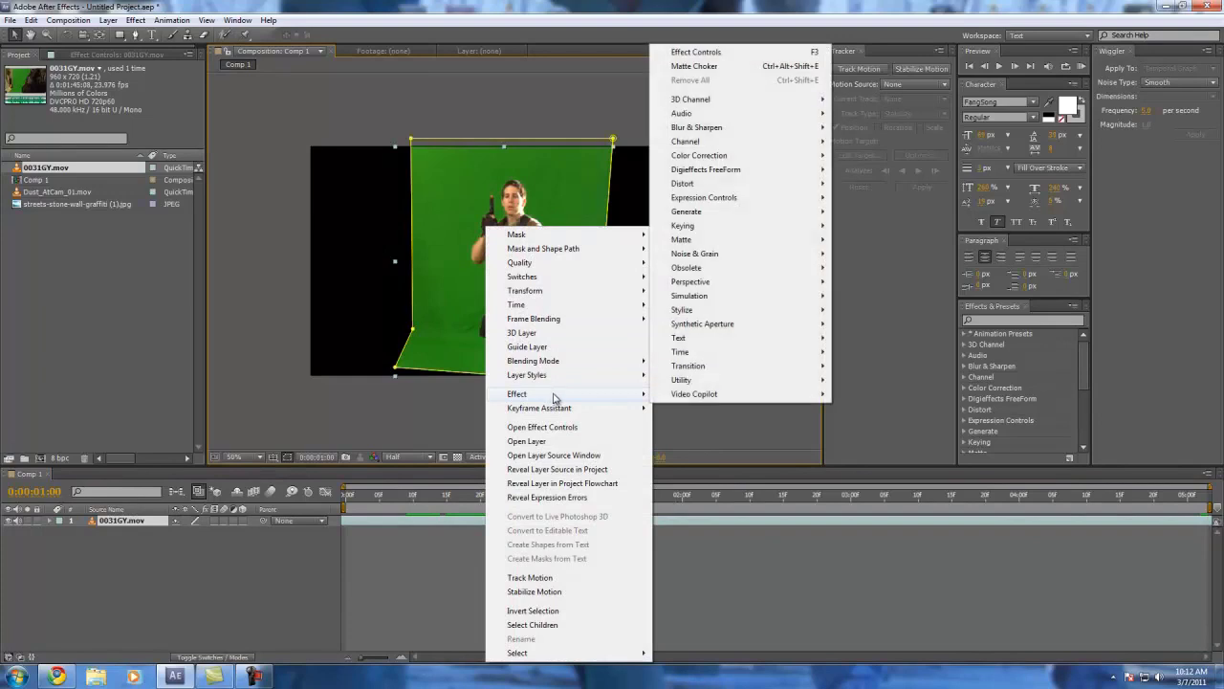
mouse_move(713, 227)
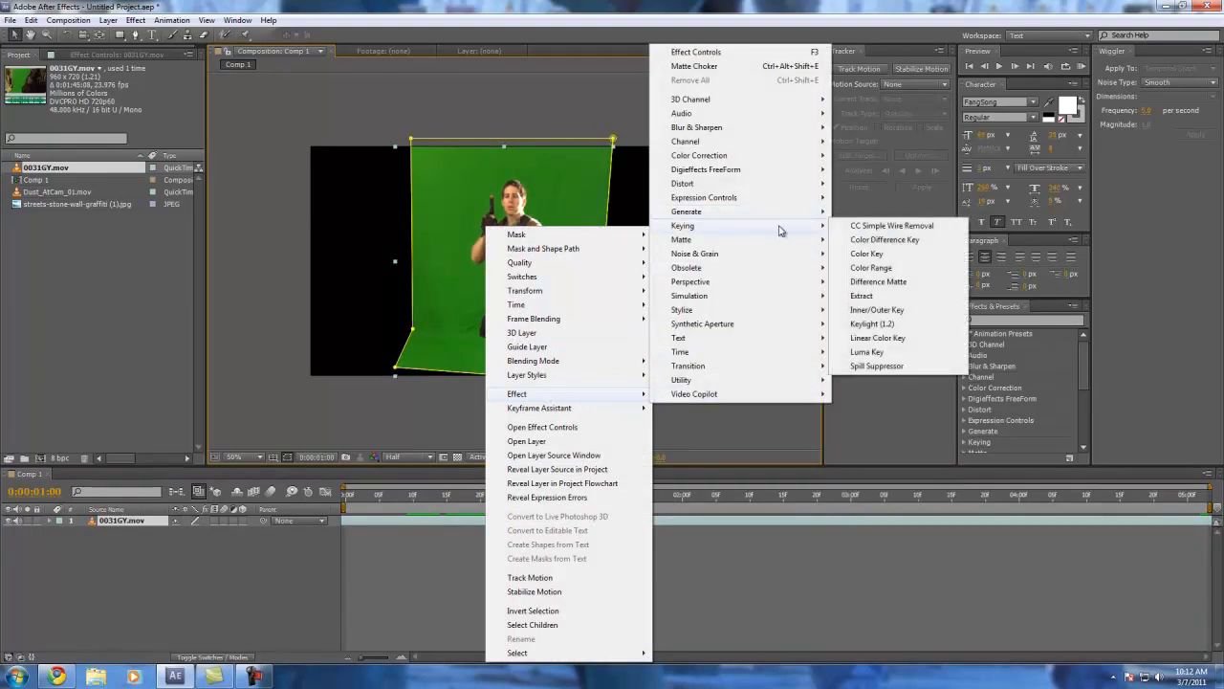
left_click(866, 254)
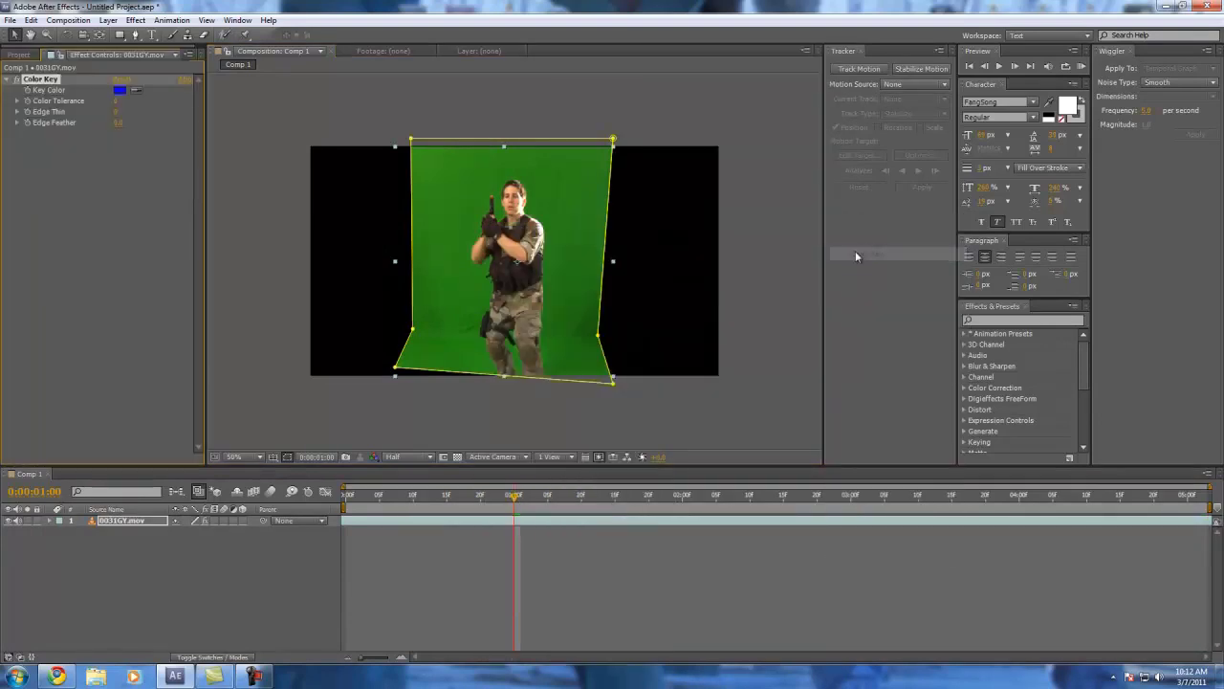
Step: Set the Color Key's key colour to the green backdrop and raise Color Tolerance
left_click(136, 91)
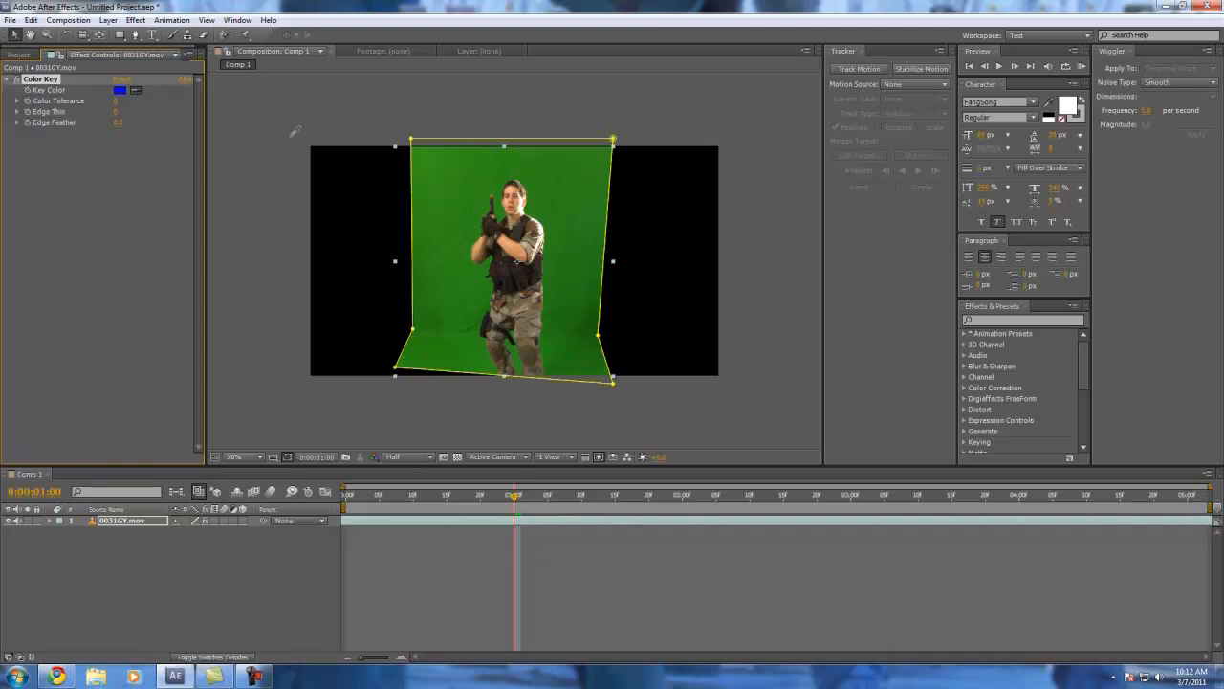
left_click(445, 182)
left_click_drag(117, 100, 174, 100)
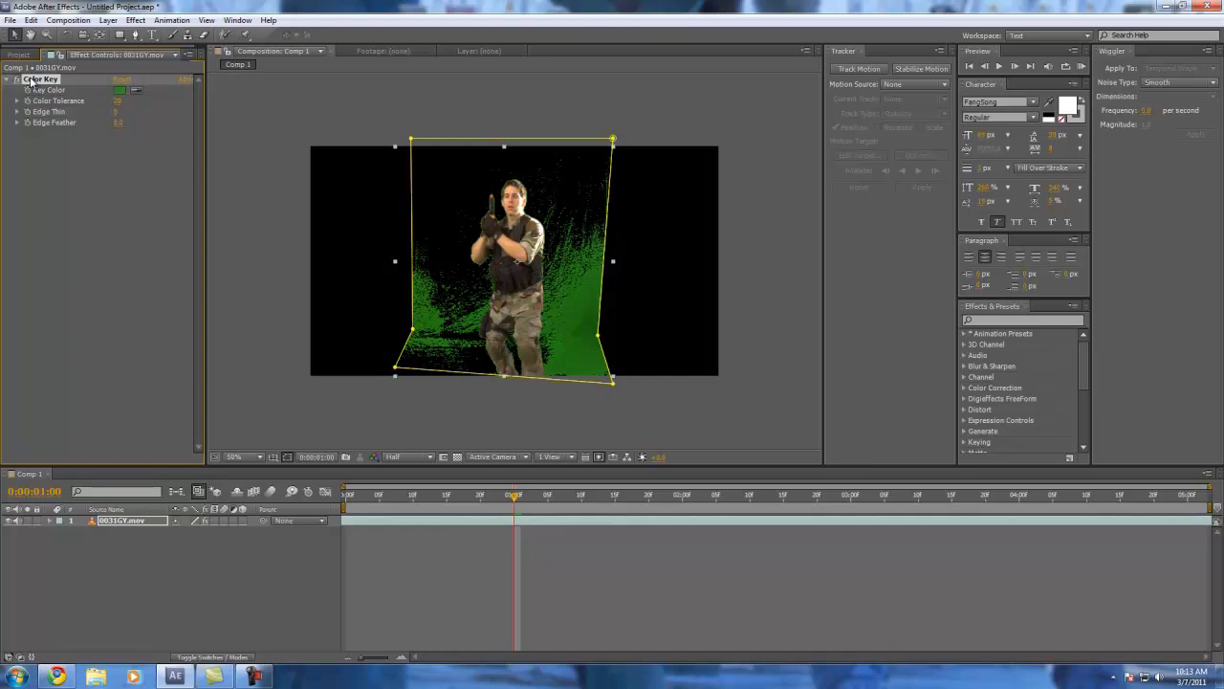
Step: Duplicate the effect into Color Key 2, keyed to the leftover green screen
key("ctrl+d")
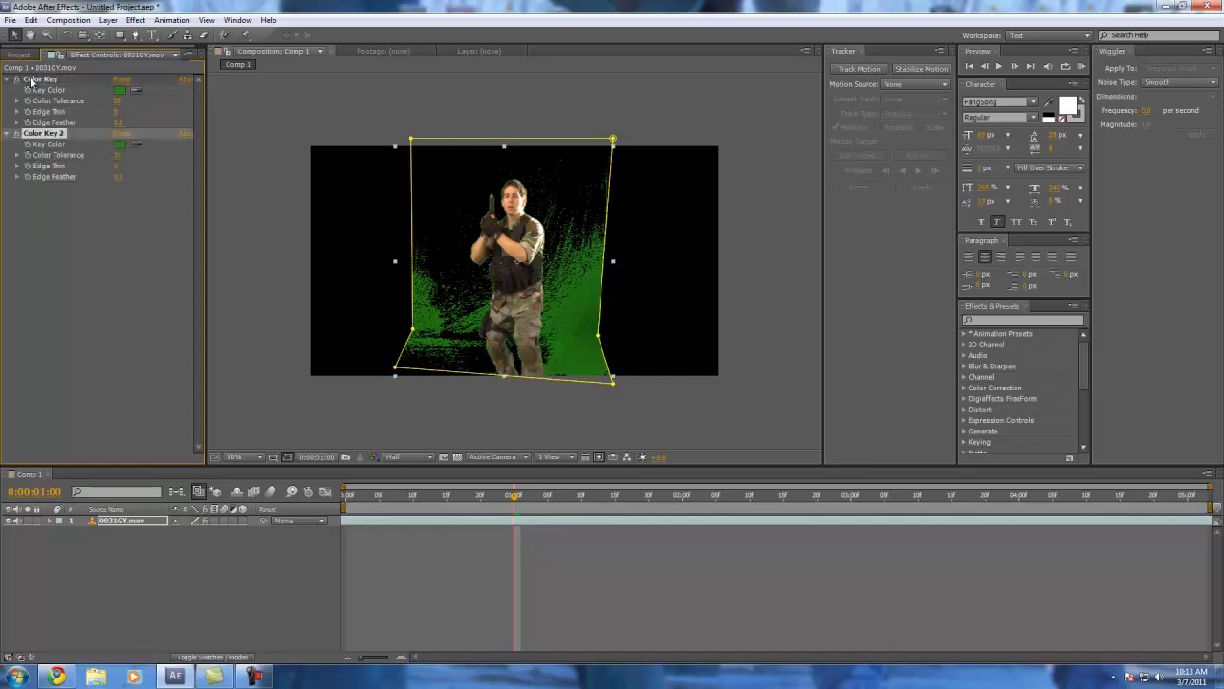
left_click(136, 145)
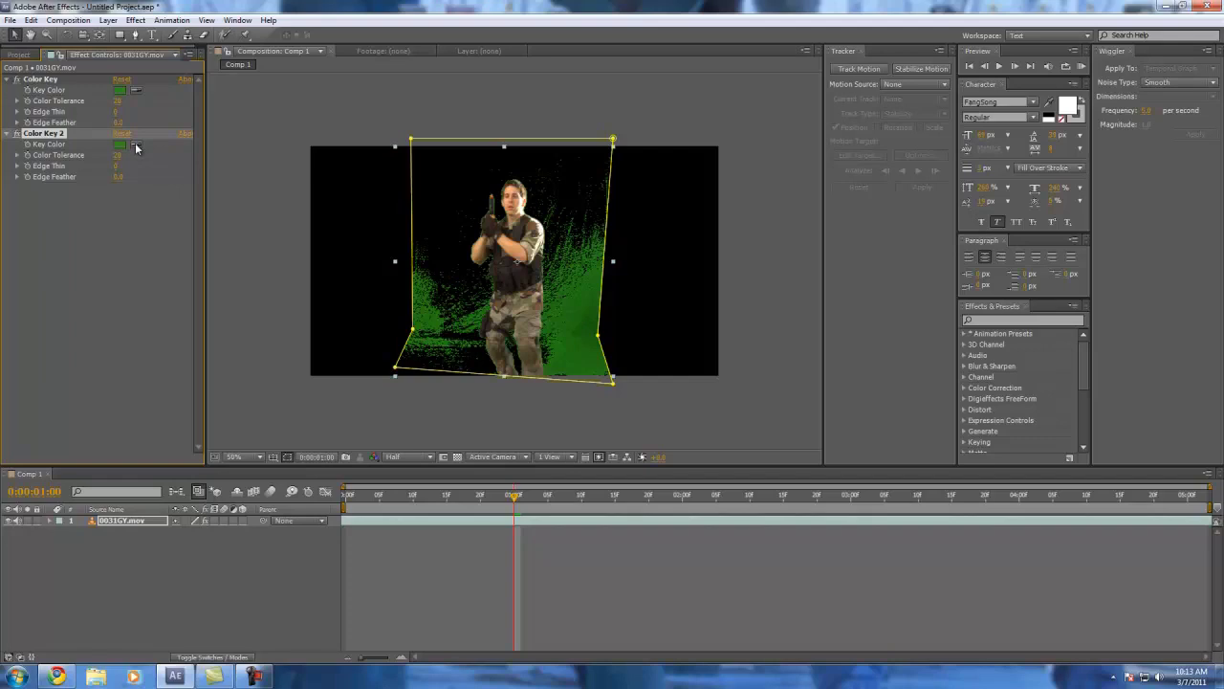
left_click(579, 316)
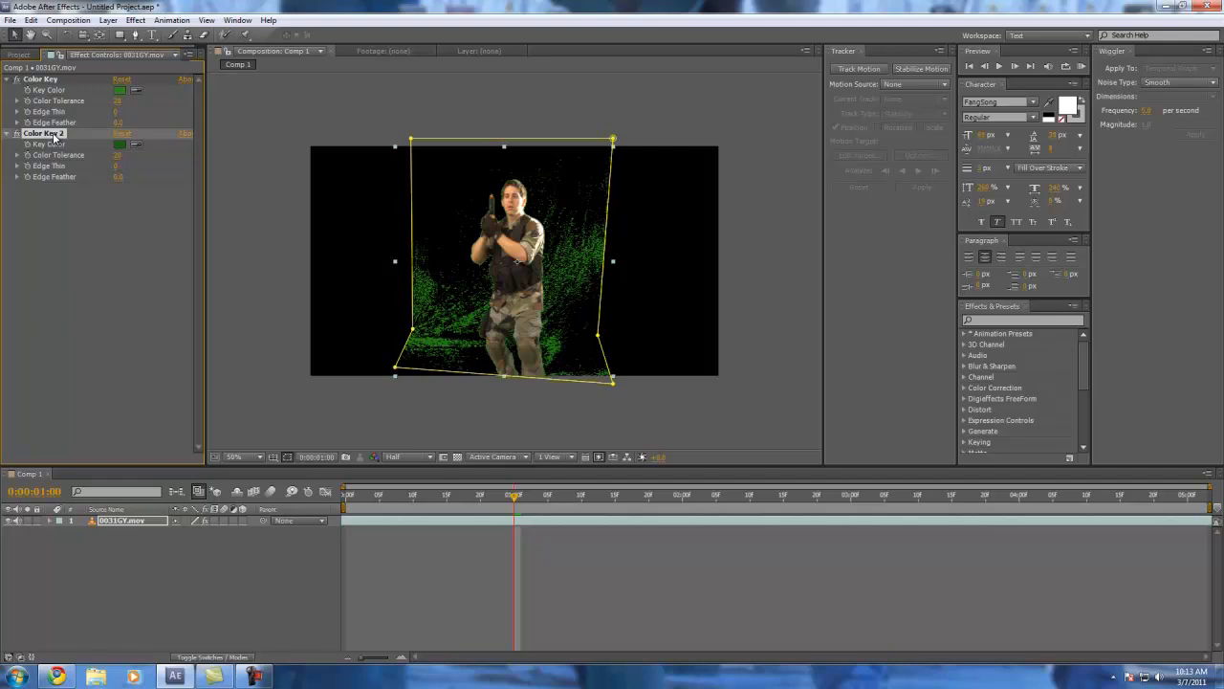
Step: Add Color Key 3 keyed to the green spill, then fine-tune Color Key 3 and 2 tolerances
key("ctrl+d")
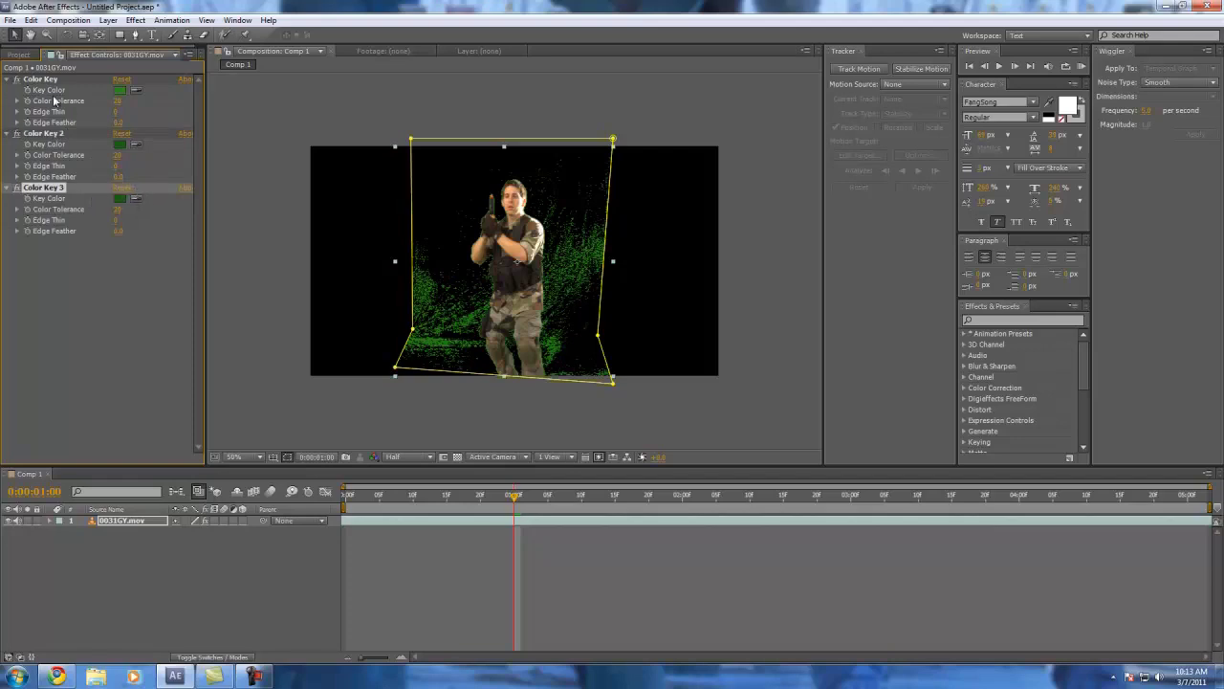
left_click(136, 198)
left_click(429, 336)
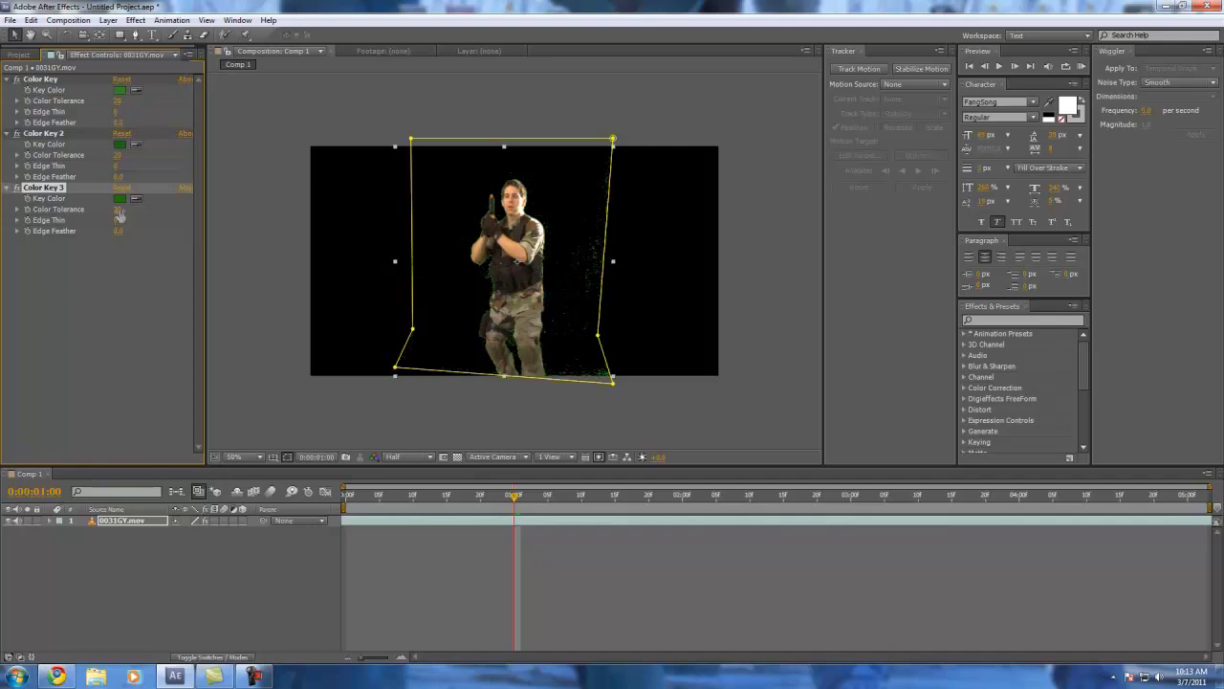
left_click_drag(118, 210, 122, 208)
left_click_drag(118, 155, 120, 155)
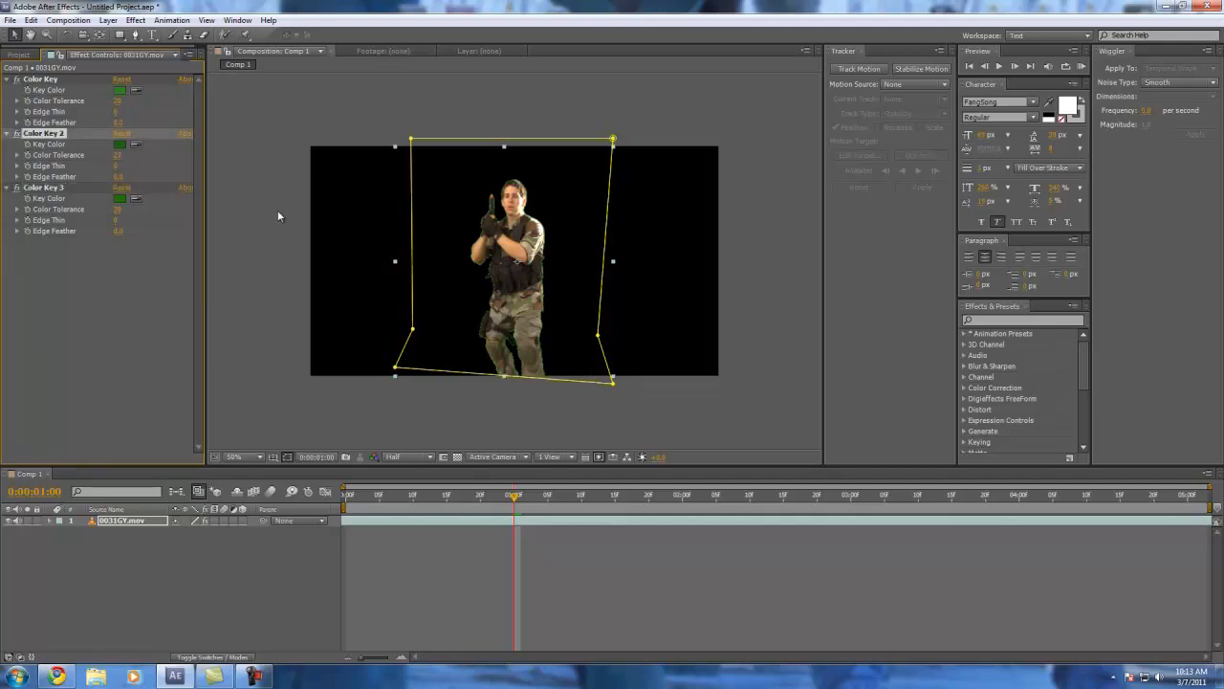
Step: Zoom in and out on the composition to inspect the soldier's keyed edges
left_click(339, 133)
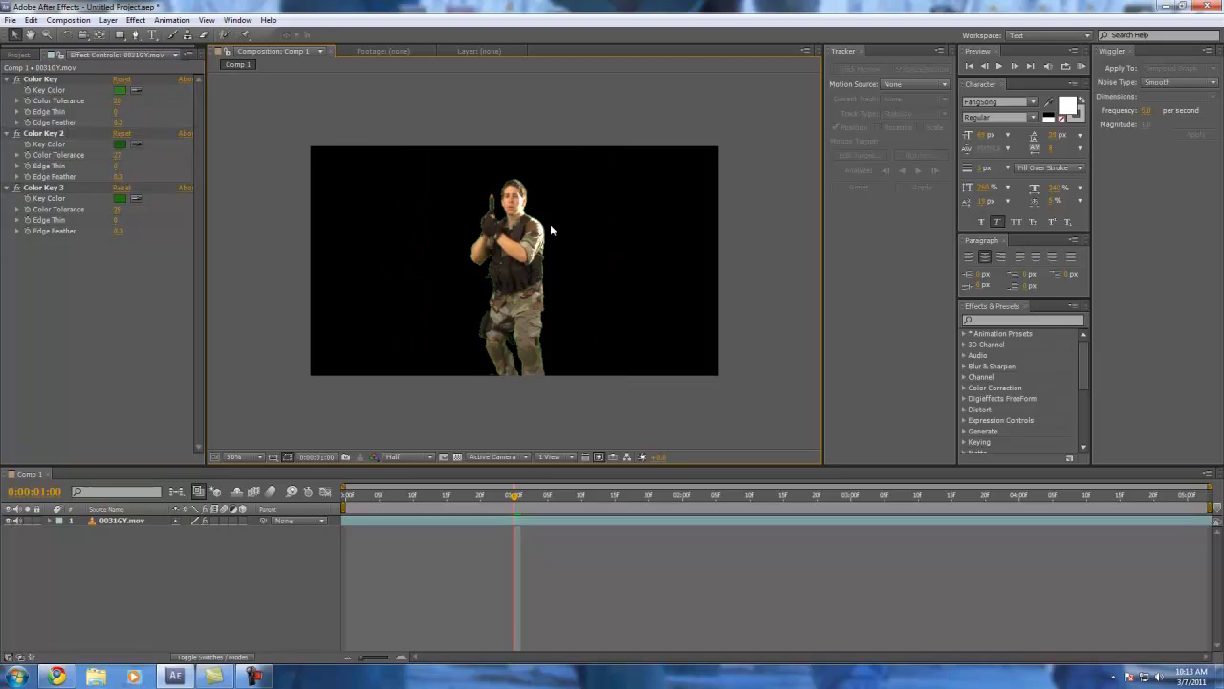
key("period")
key("comma")
key("period")
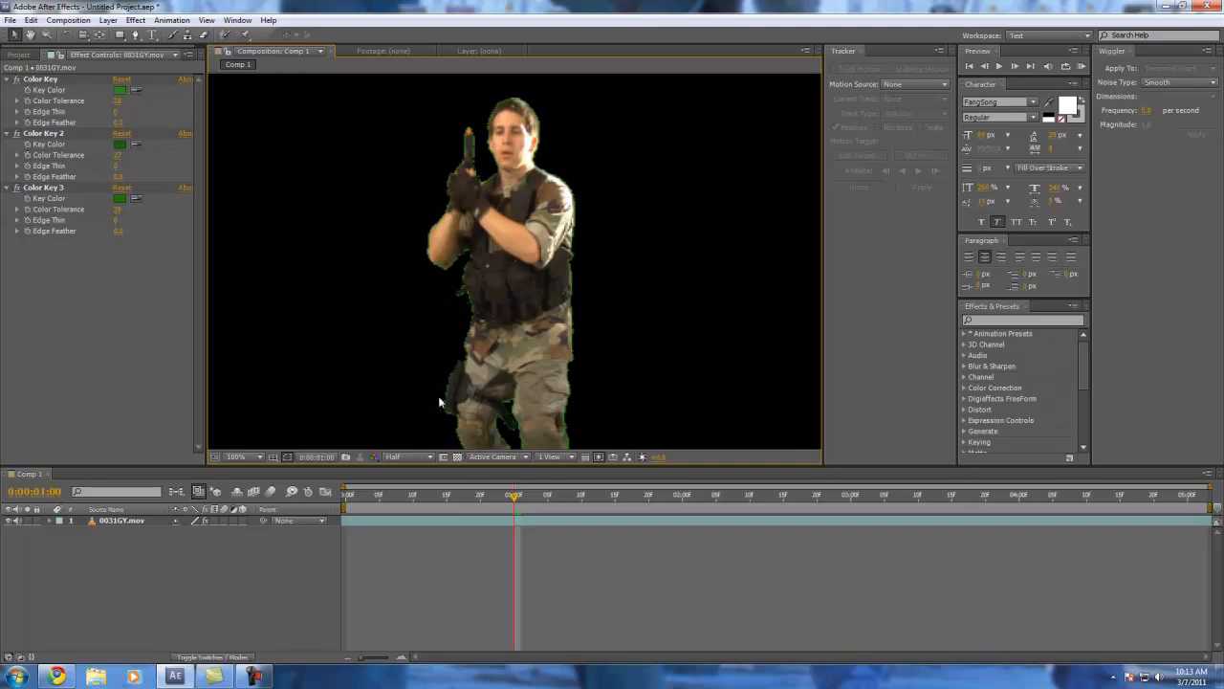
key("comma")
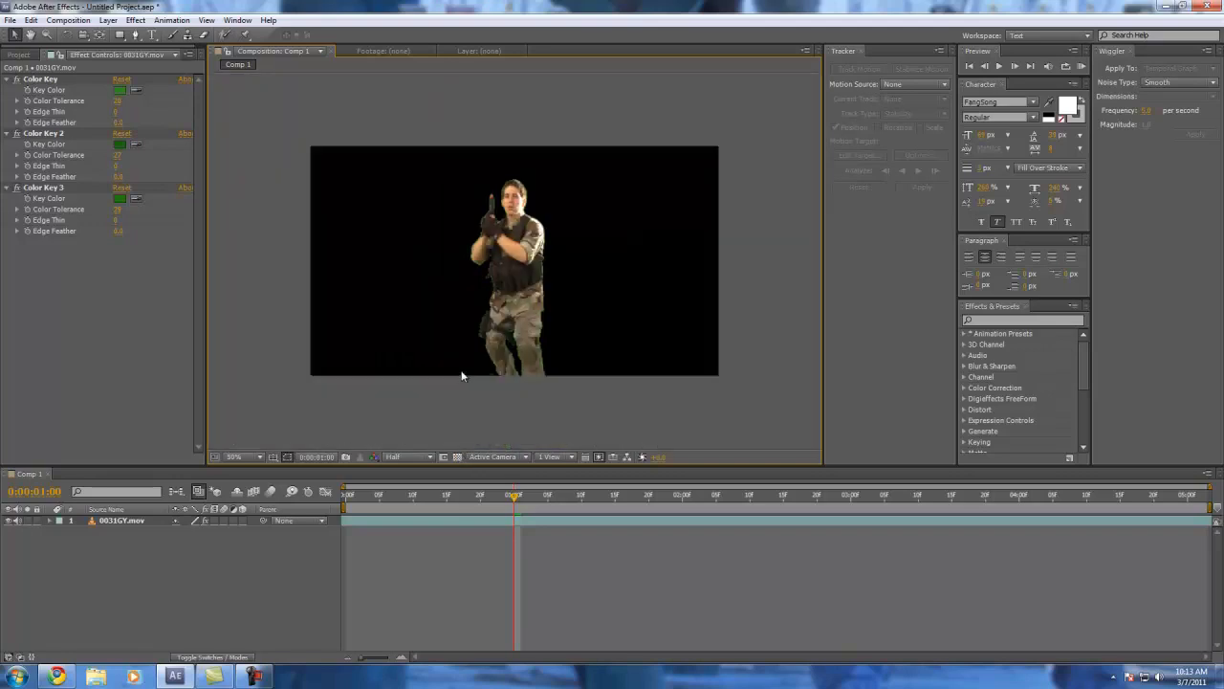
Step: Apply a Matte Choker effect to the soldier layer
left_click(542, 275)
right_click(519, 230)
mouse_move(604, 395)
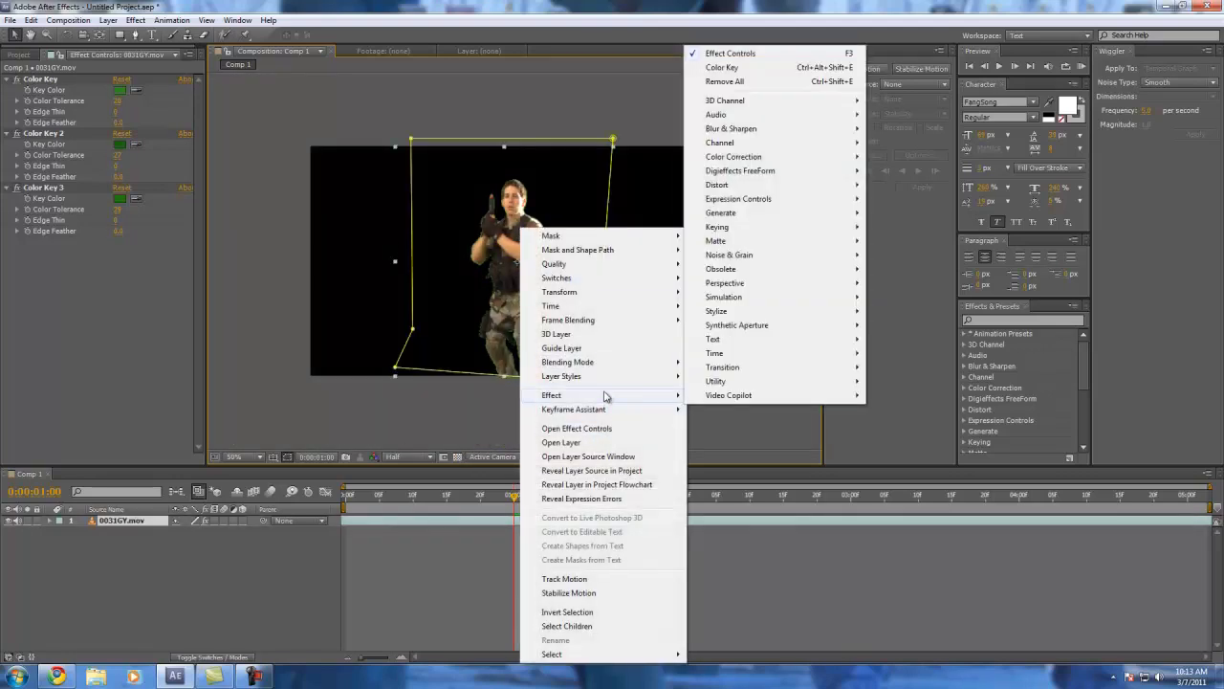
mouse_move(747, 246)
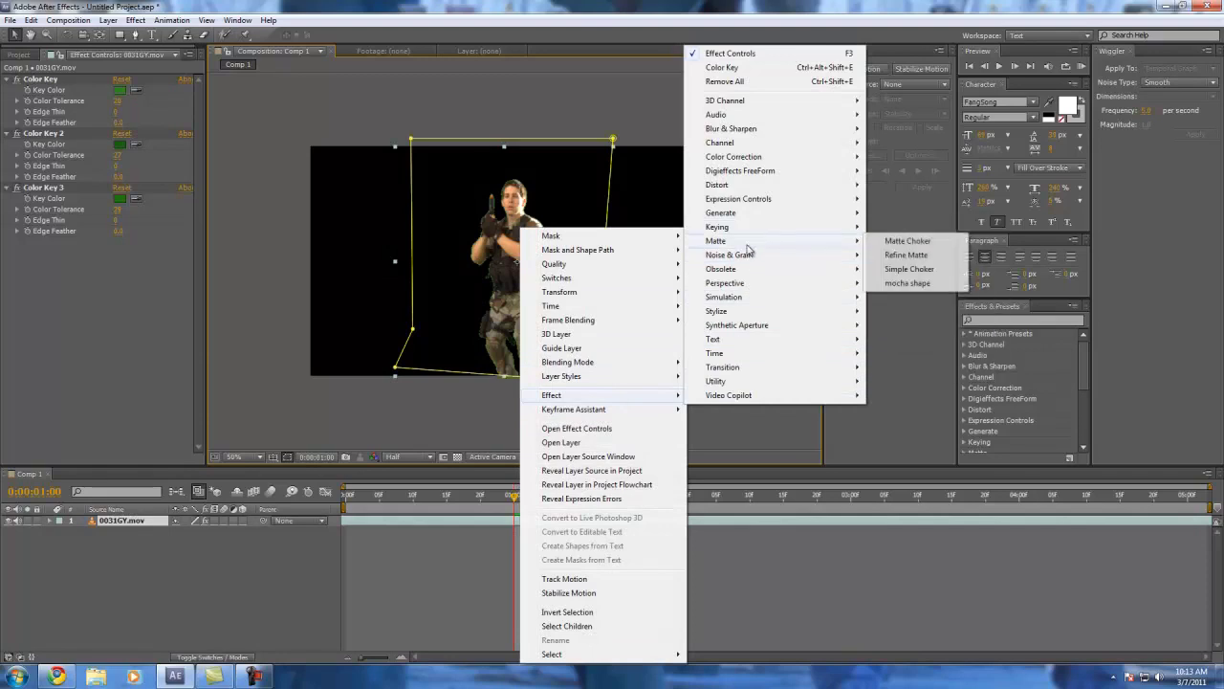
left_click(904, 245)
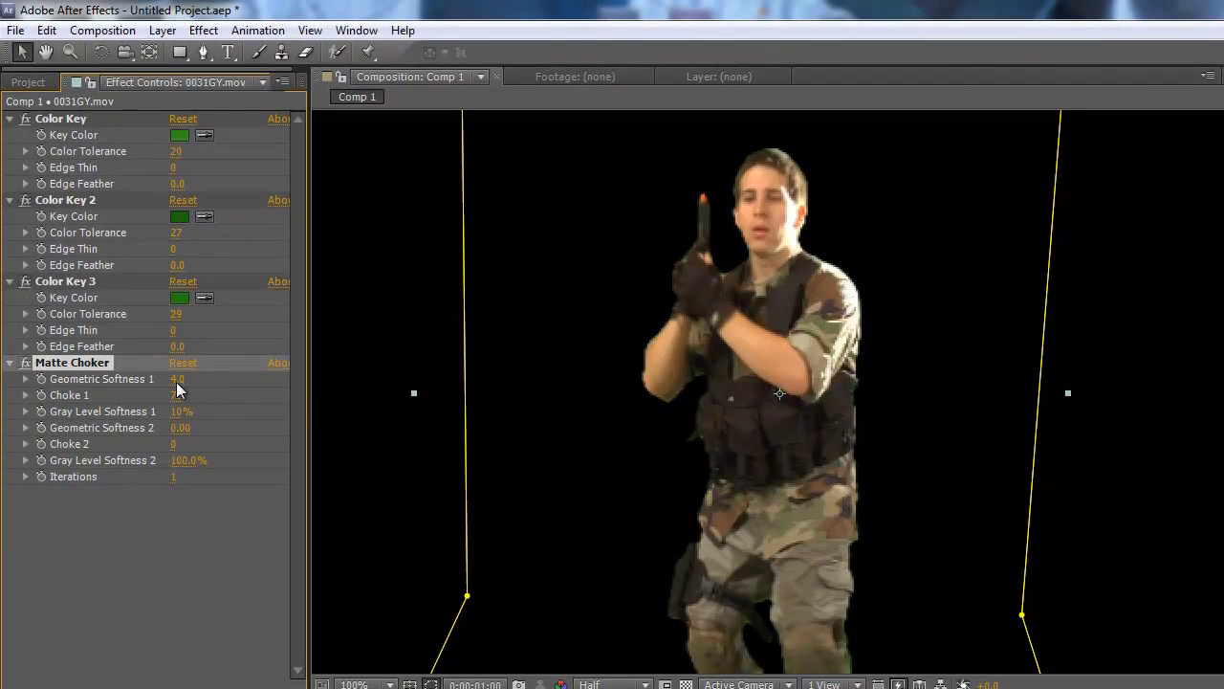
Step: Raise Geometric Softness 1 to about 4.2 with Choke 1 at 75 to soften the matte edges
left_click_drag(164, 379, 113, 379)
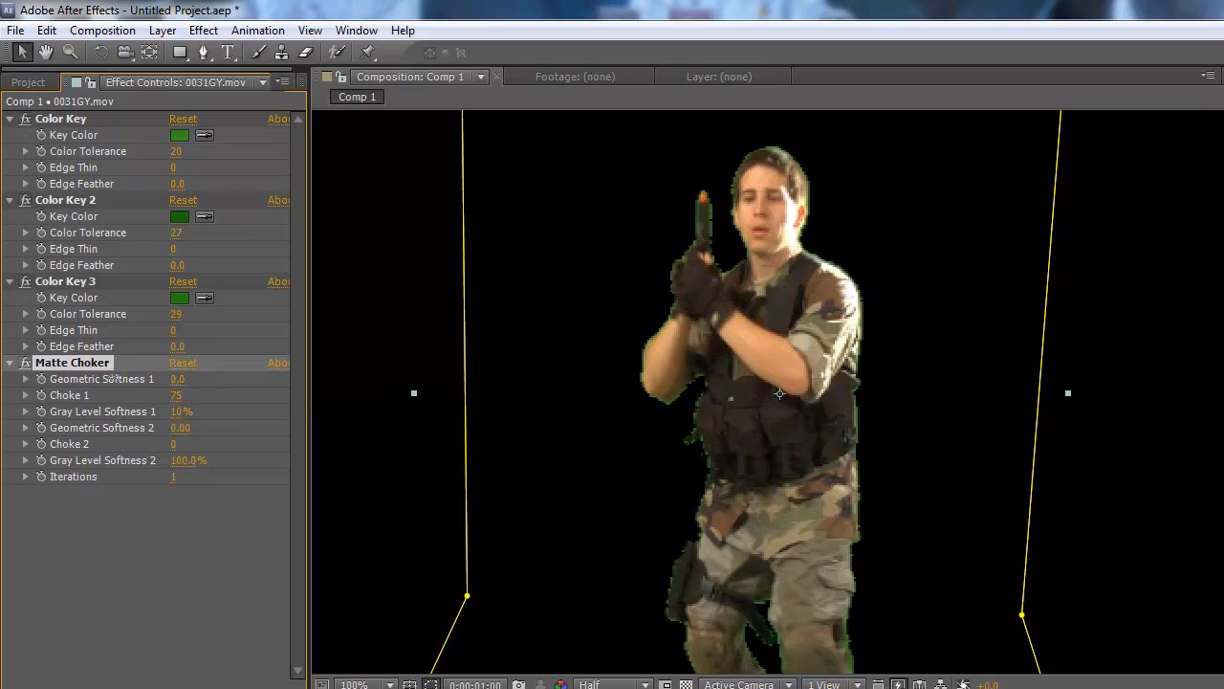
key("ctrl+z")
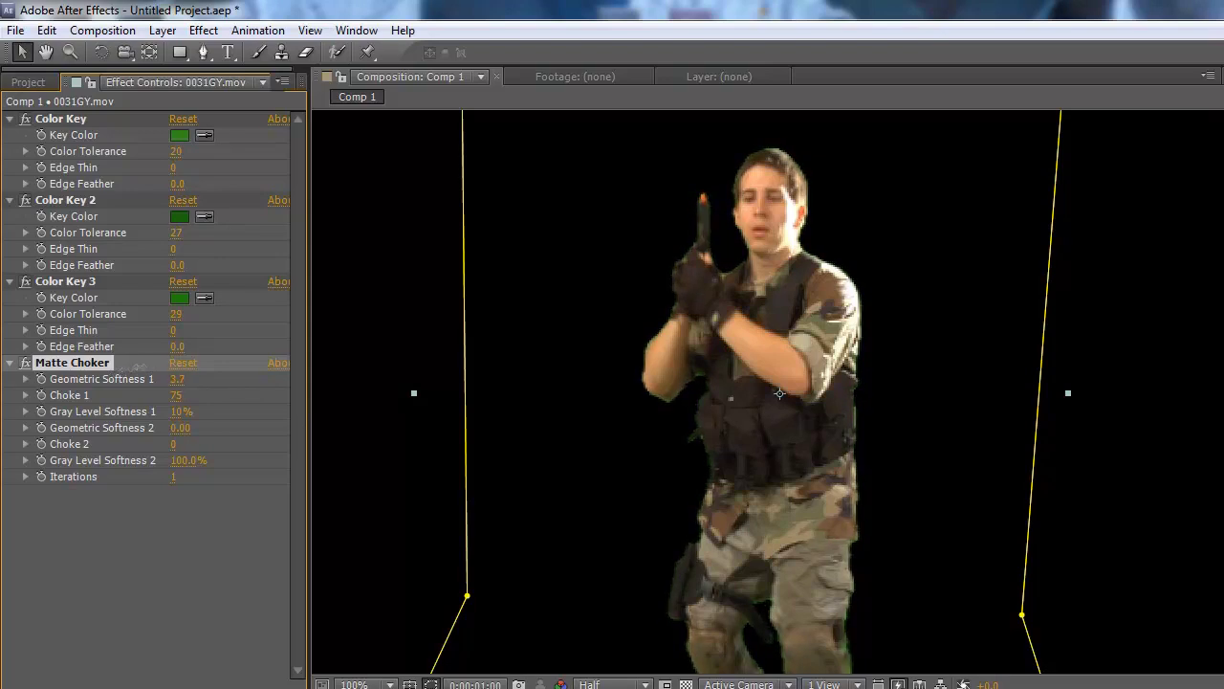
left_click_drag(139, 367, 164, 402)
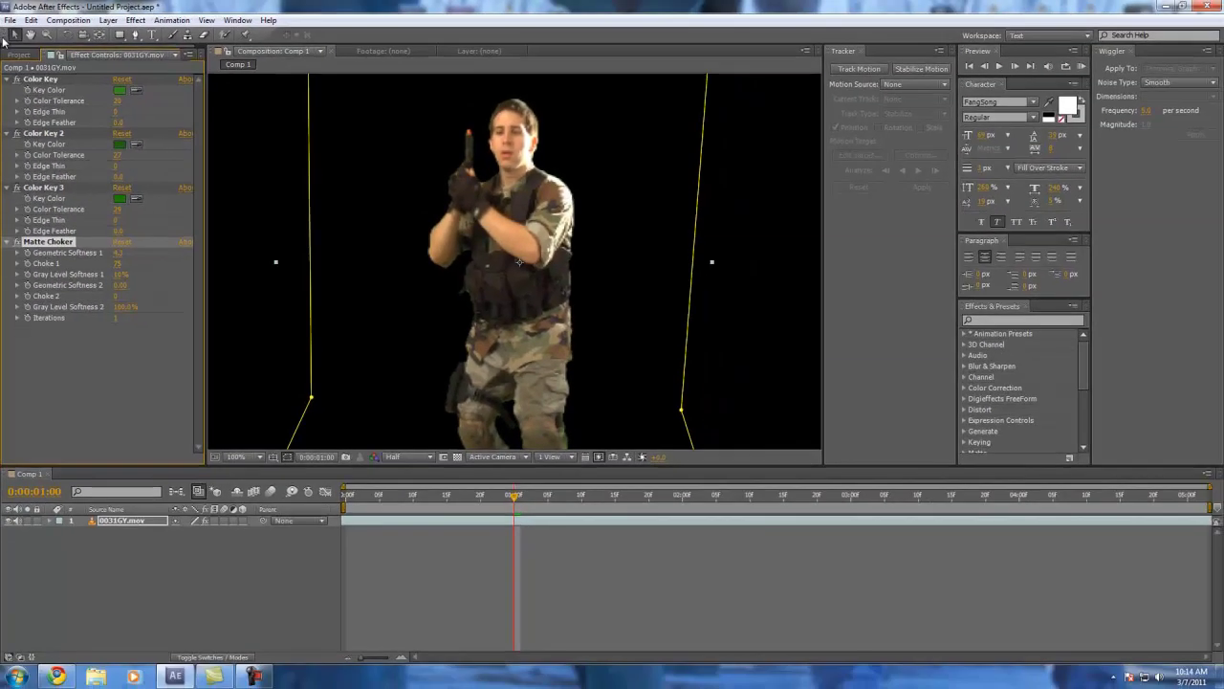
key("comma")
Step: Play back the keyed soldier clip from about 17 frames
left_click(258, 251)
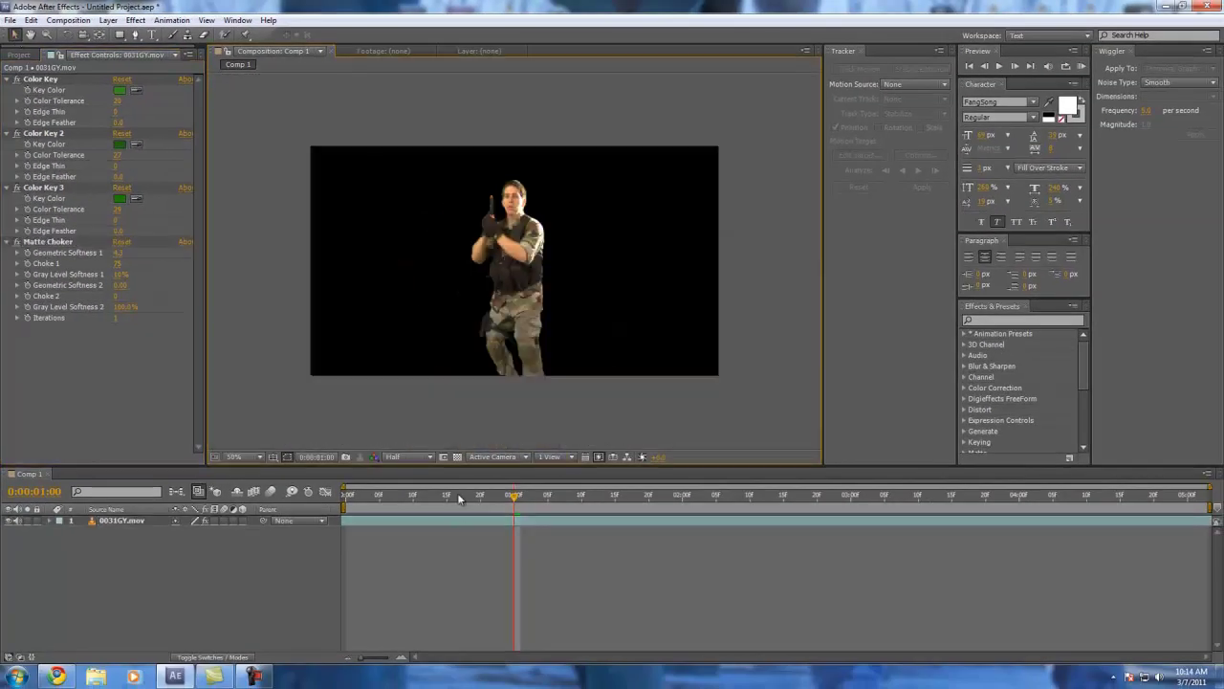
left_click(459, 498)
key("space")
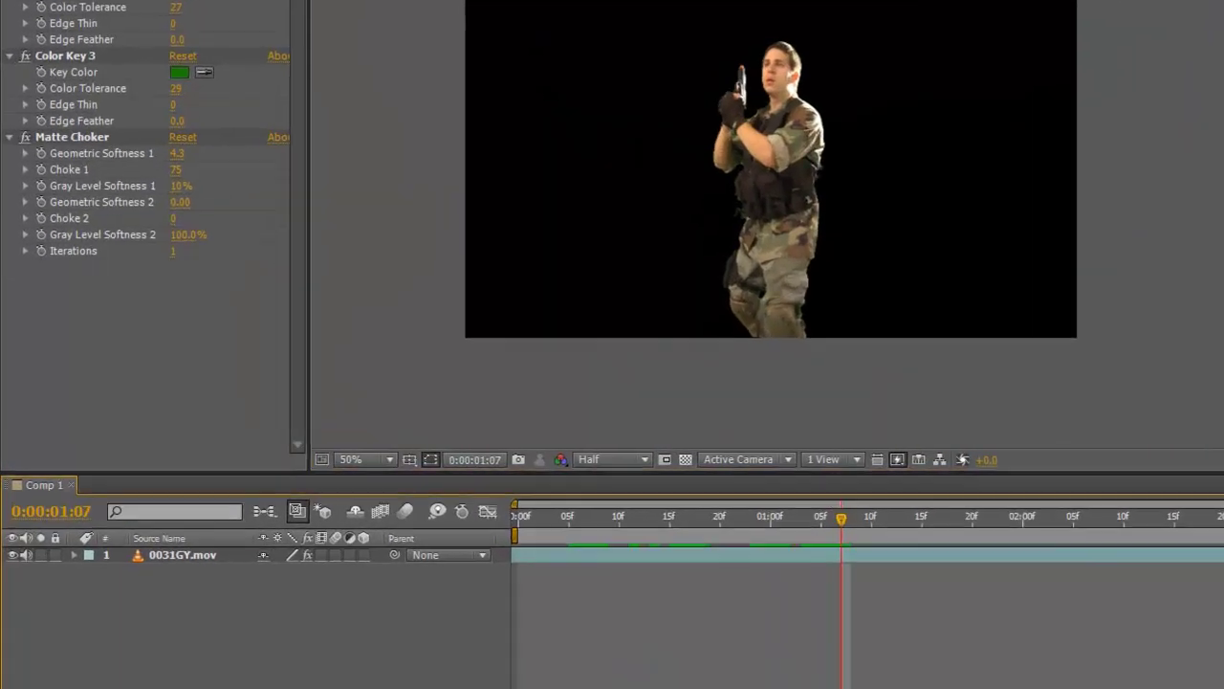
Step: Add streets-stone-wall-graffiti (1).jpg beneath the soldier layer, enlarged and positioned to fill the frame
left_click(63, 82)
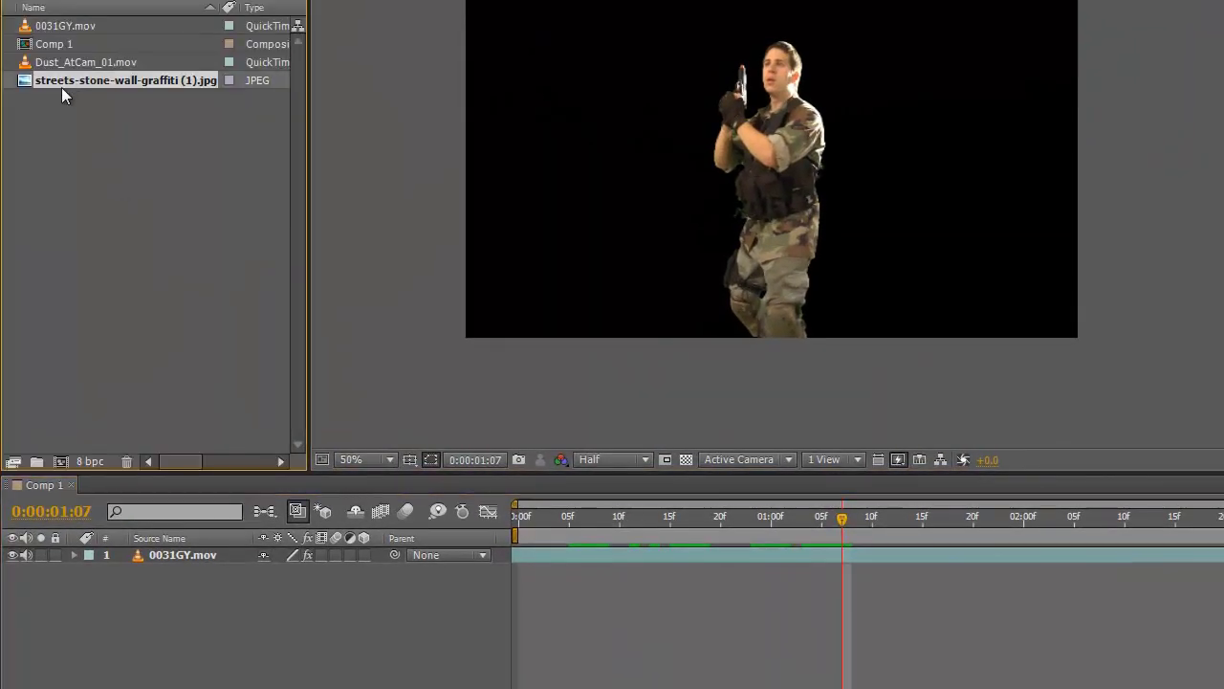
left_click_drag(55, 80, 659, 143)
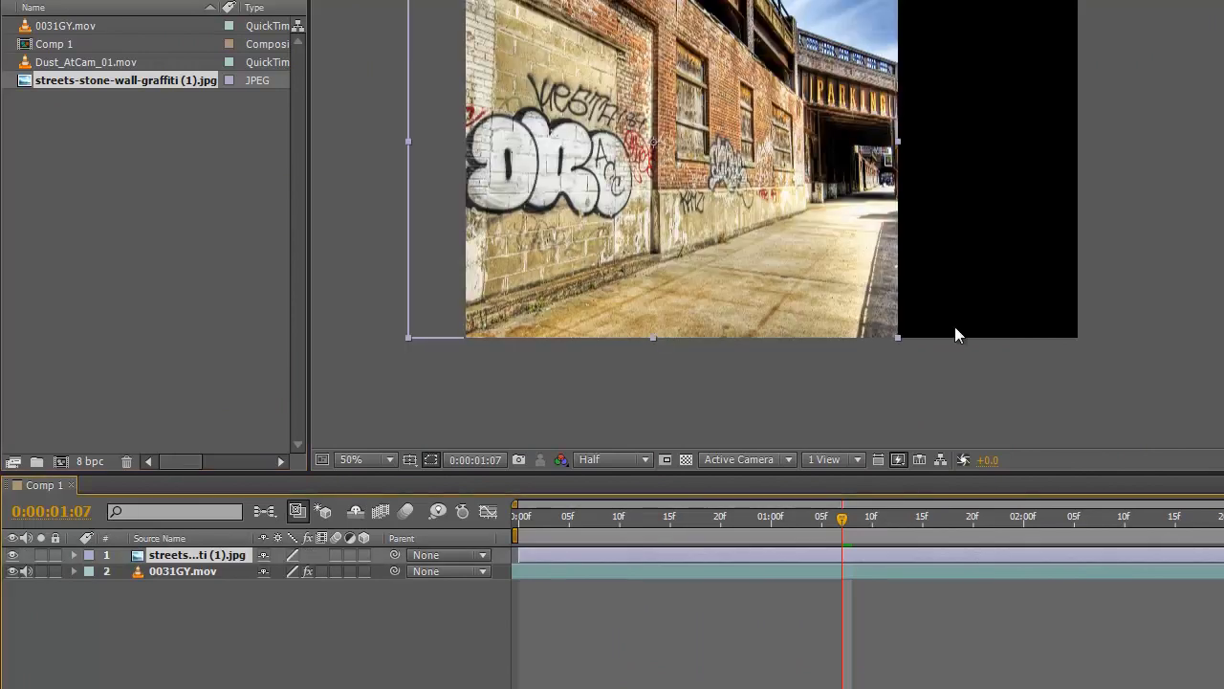
left_click_drag(896, 338, 1000, 407)
left_click_drag(852, 272, 946, 278)
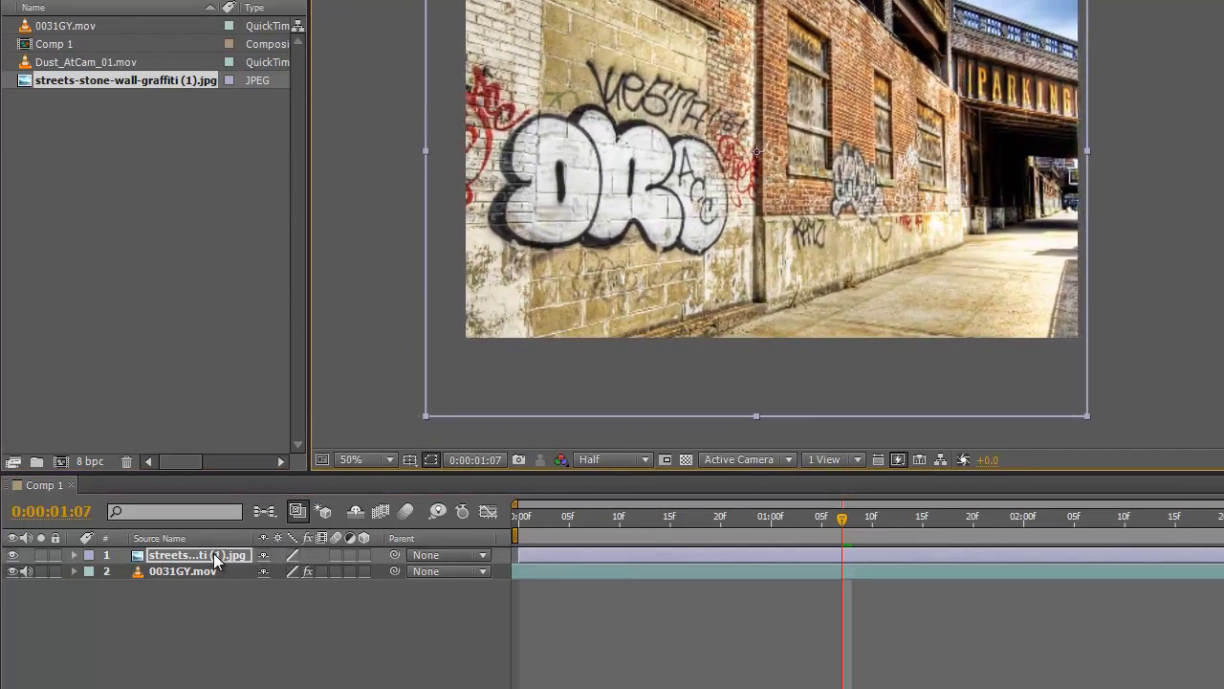
left_click_drag(214, 555, 212, 580)
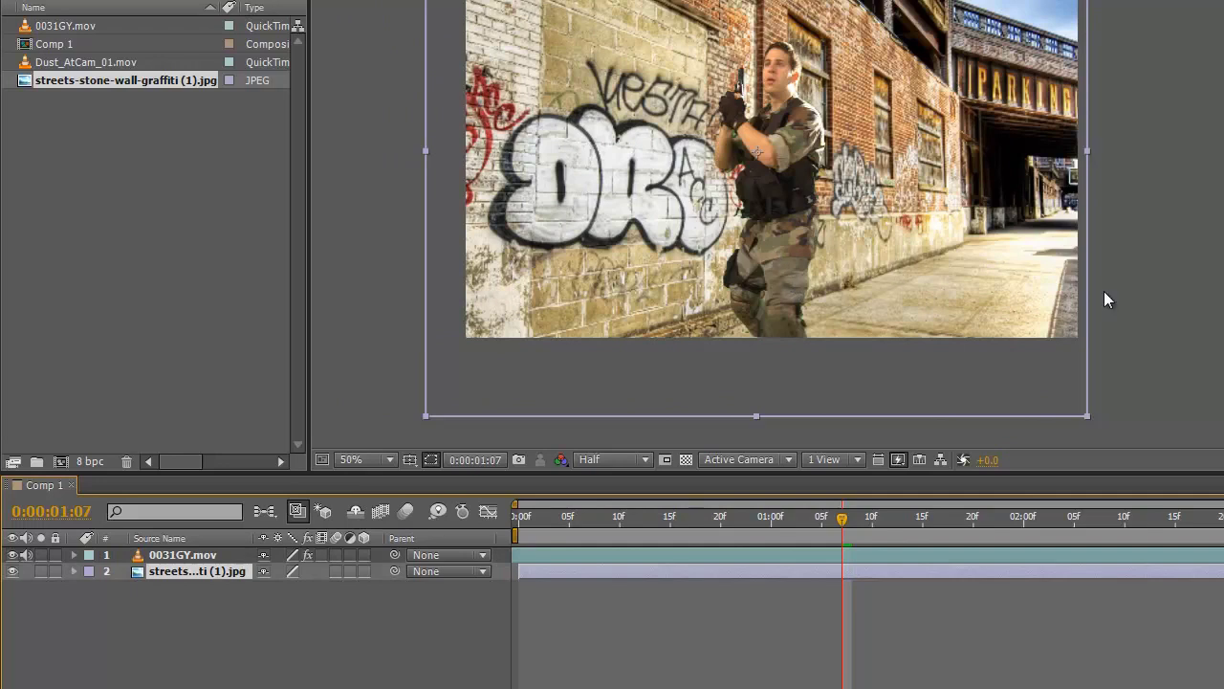
mouse_move(626, 226)
left_mouse_down()
mouse_move(614, 242)
mouse_move(574, 240)
mouse_move(630, 232)
left_mouse_up()
Step: Add Dust_AtCam_01.mov as the top layer of Comp 1 and scrub through the composite
left_click(1140, 348)
left_click(65, 62)
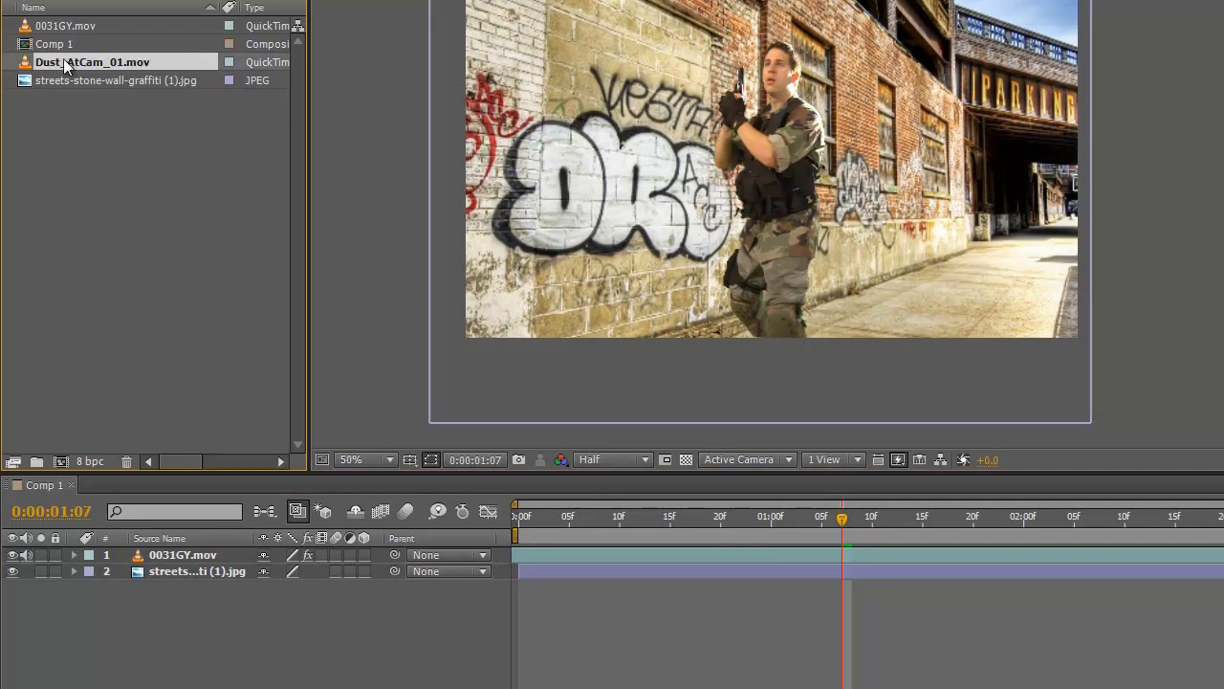
left_click_drag(42, 67, 756, 184)
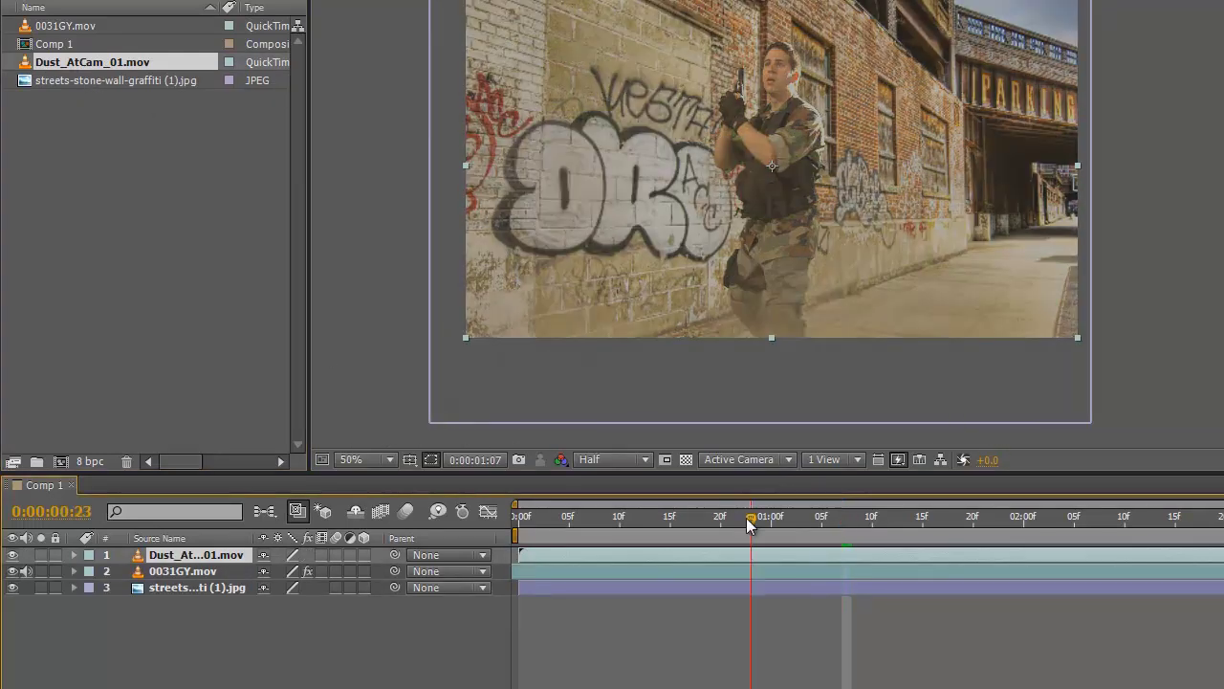
left_click_drag(748, 517, 453, 521)
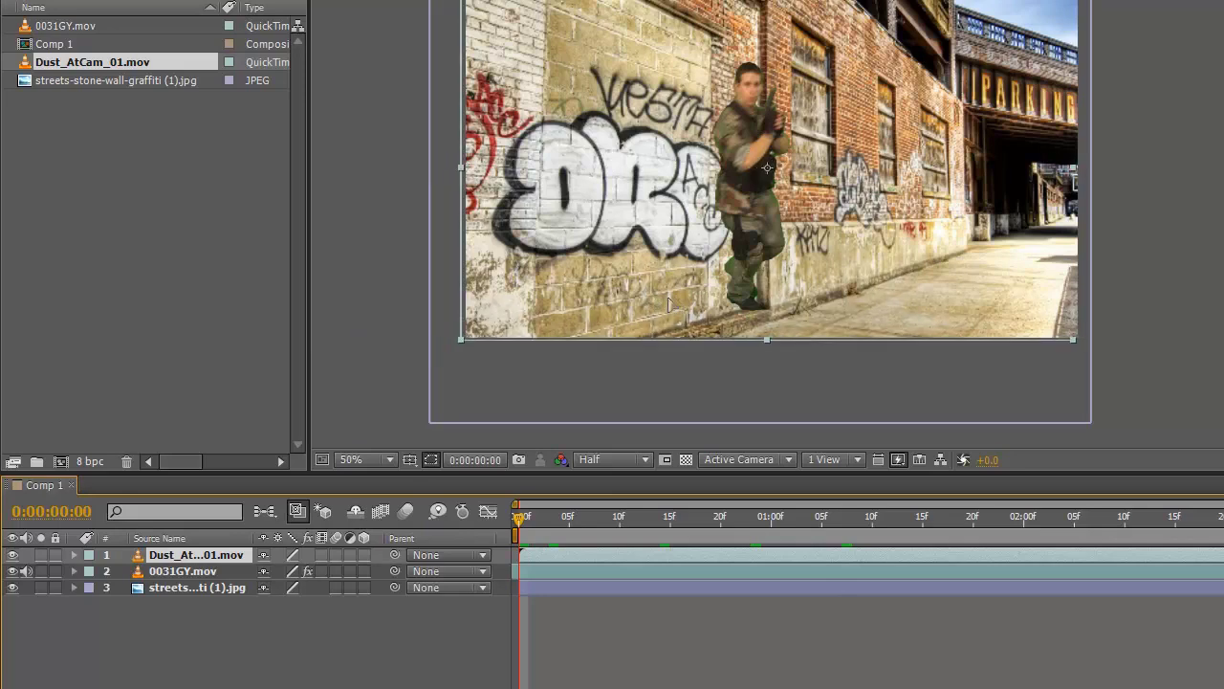
left_click_drag(688, 523, 720, 521)
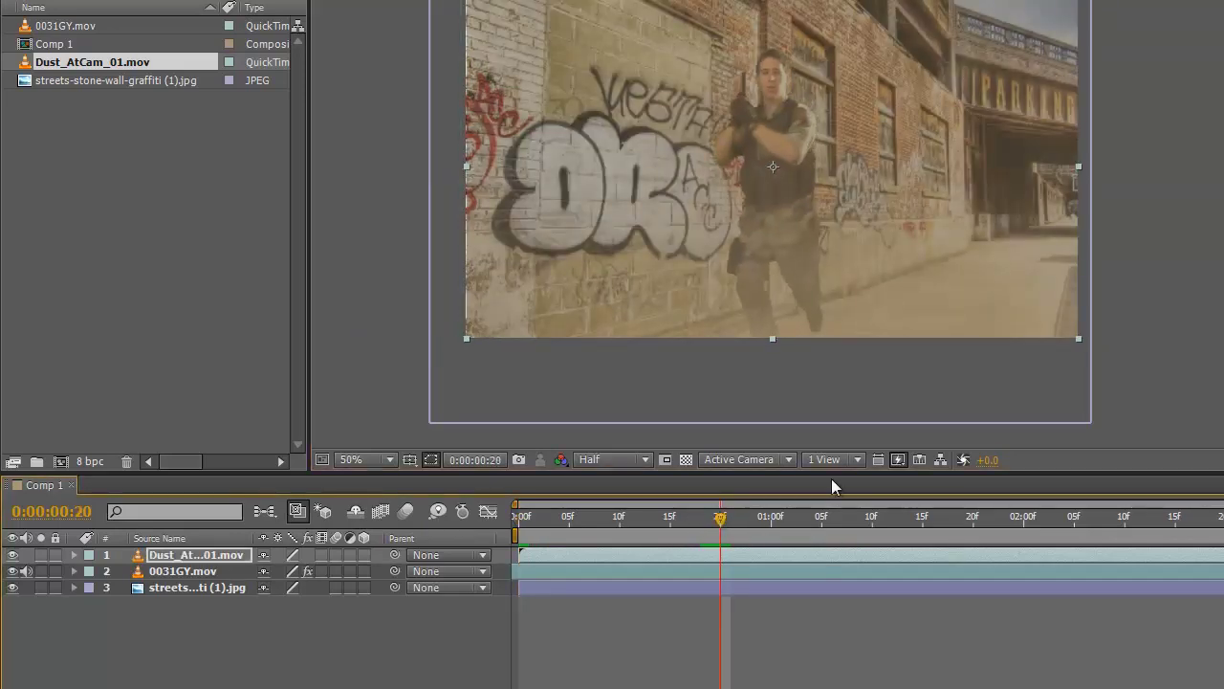